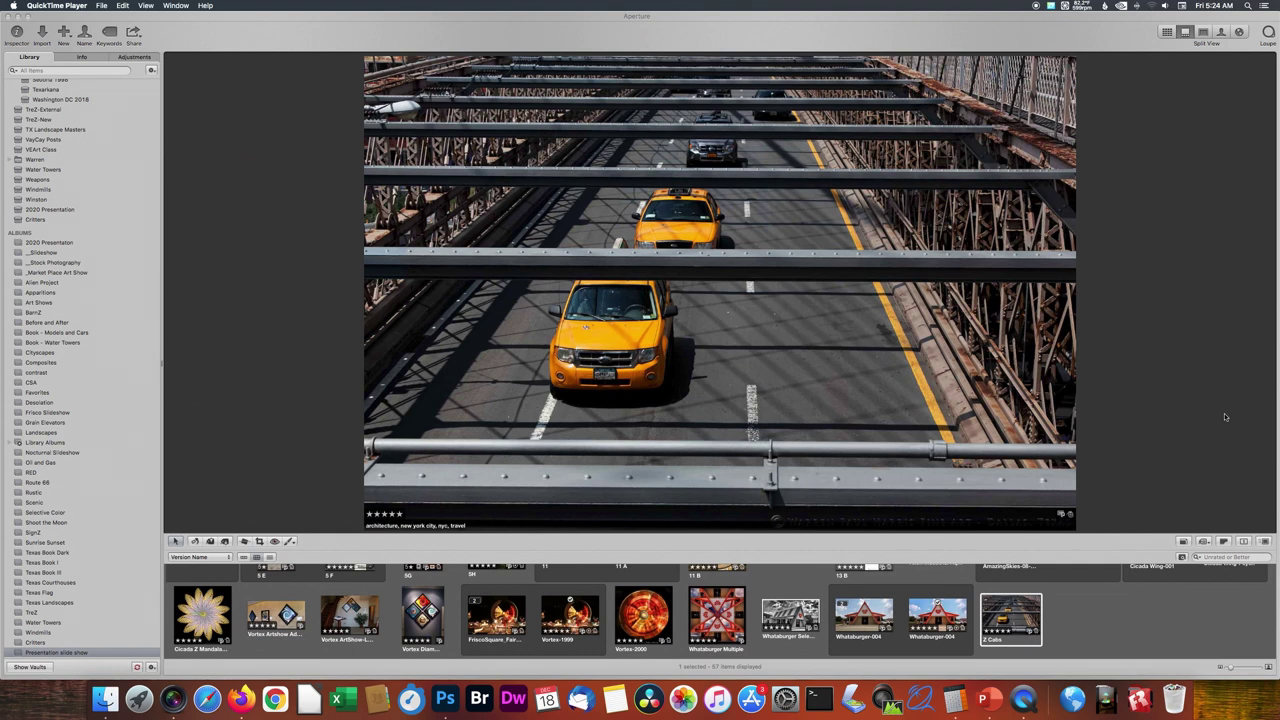
Switch away from the taxi photo in Aperture to another open application
{"action": "key", "text": "super+Tab"}
{"action": "key", "text": "super+Tab"}
{"action": "key", "text": "super+Tab"}
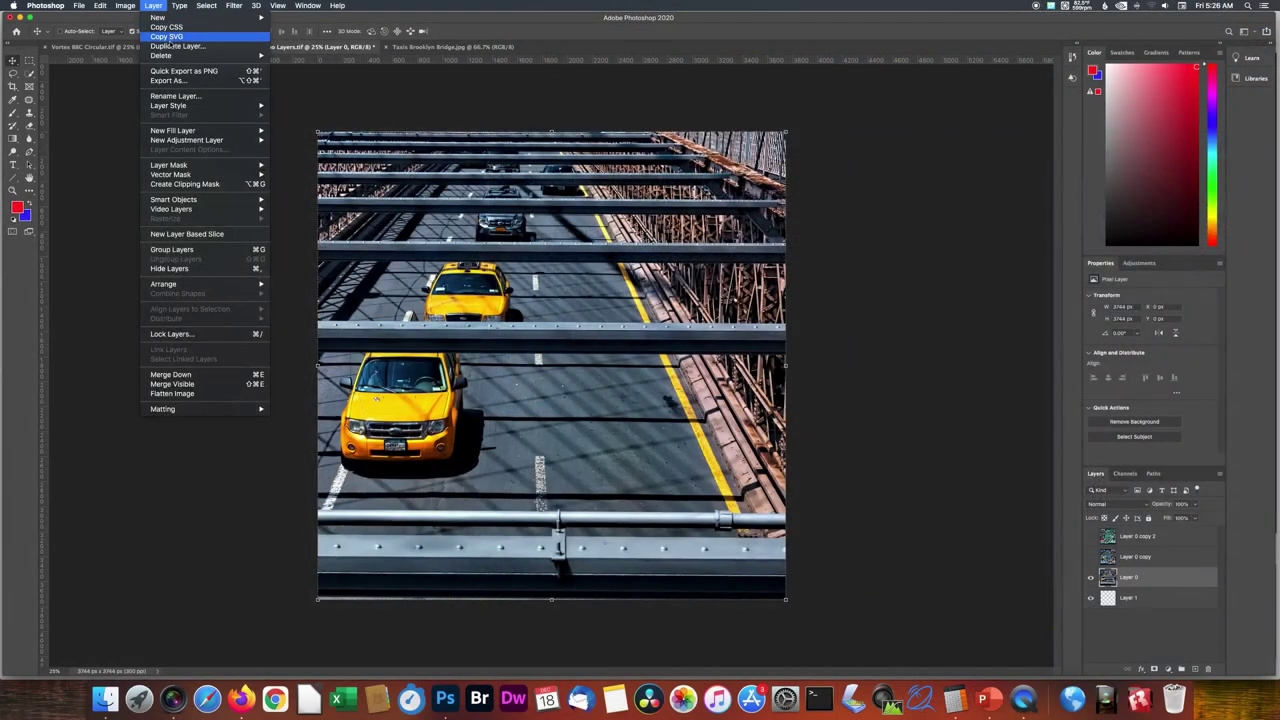
Duplicate Layer 0 as Layer 0 copy 3 and bring up the Filter > Distort submenu
{"action": "left_click", "coordinate": [173, 46]}
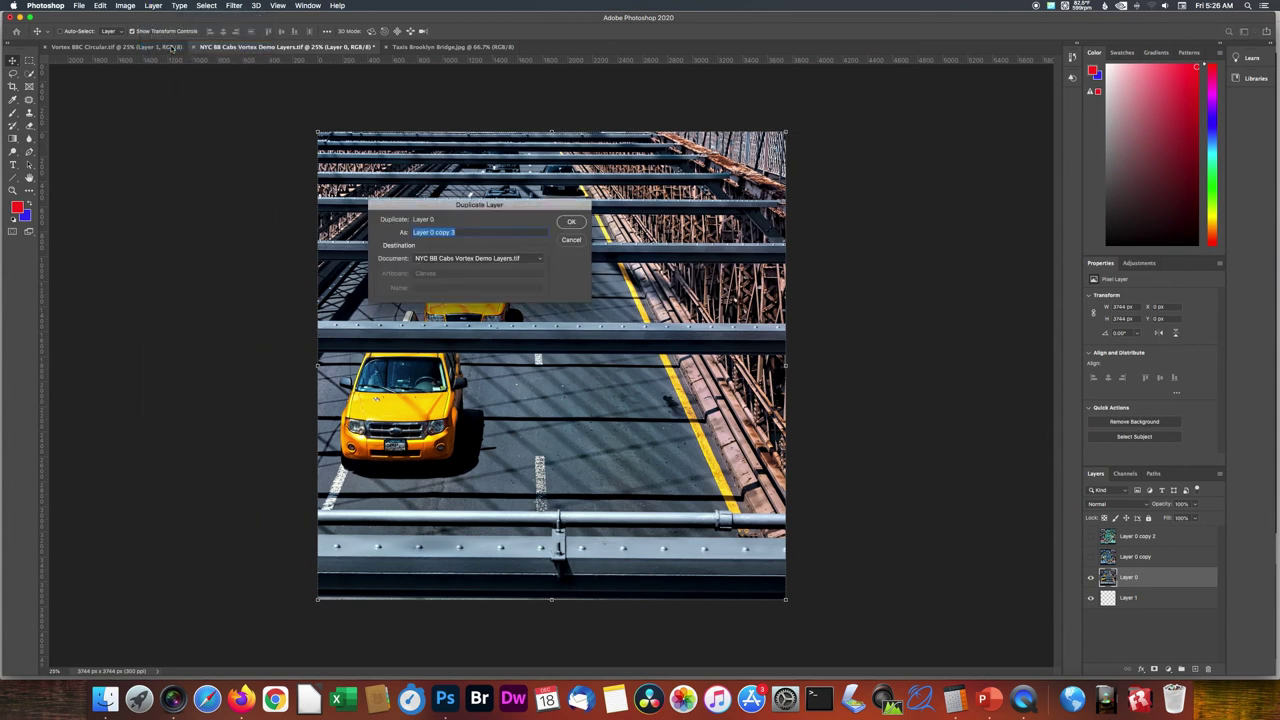
{"action": "key", "text": "Return"}
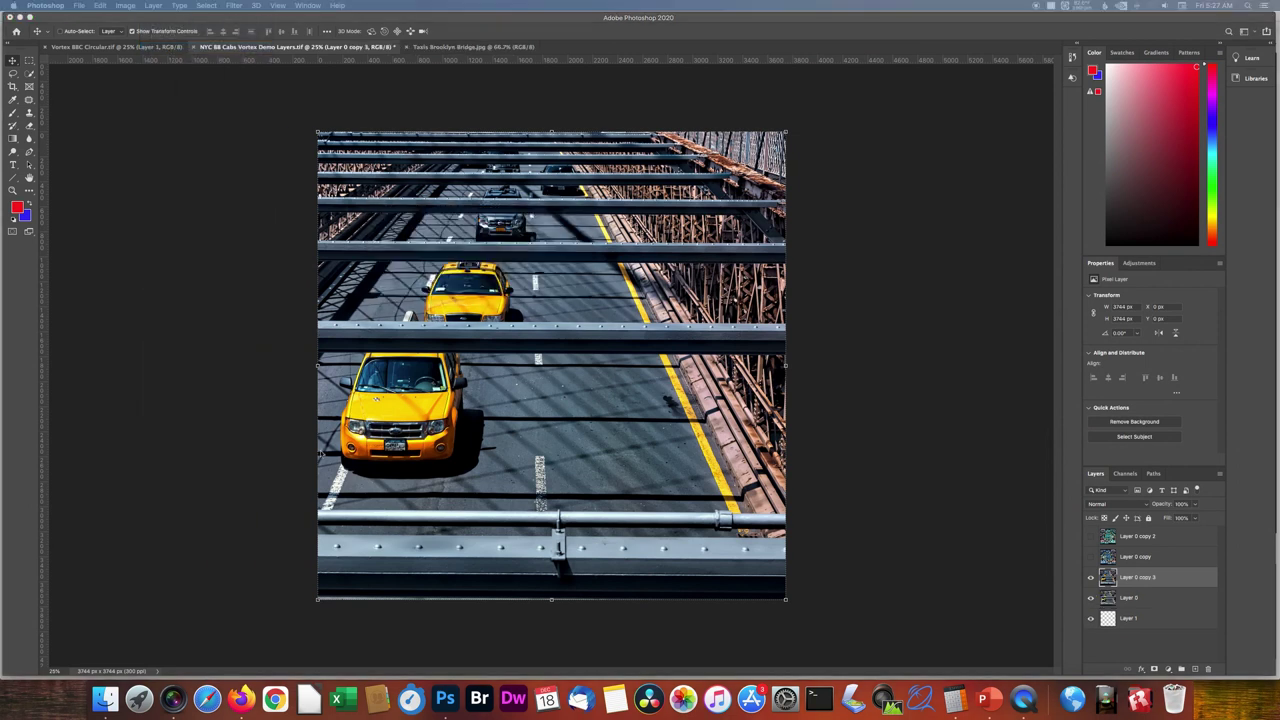
{"action": "left_click", "coordinate": [238, 7]}
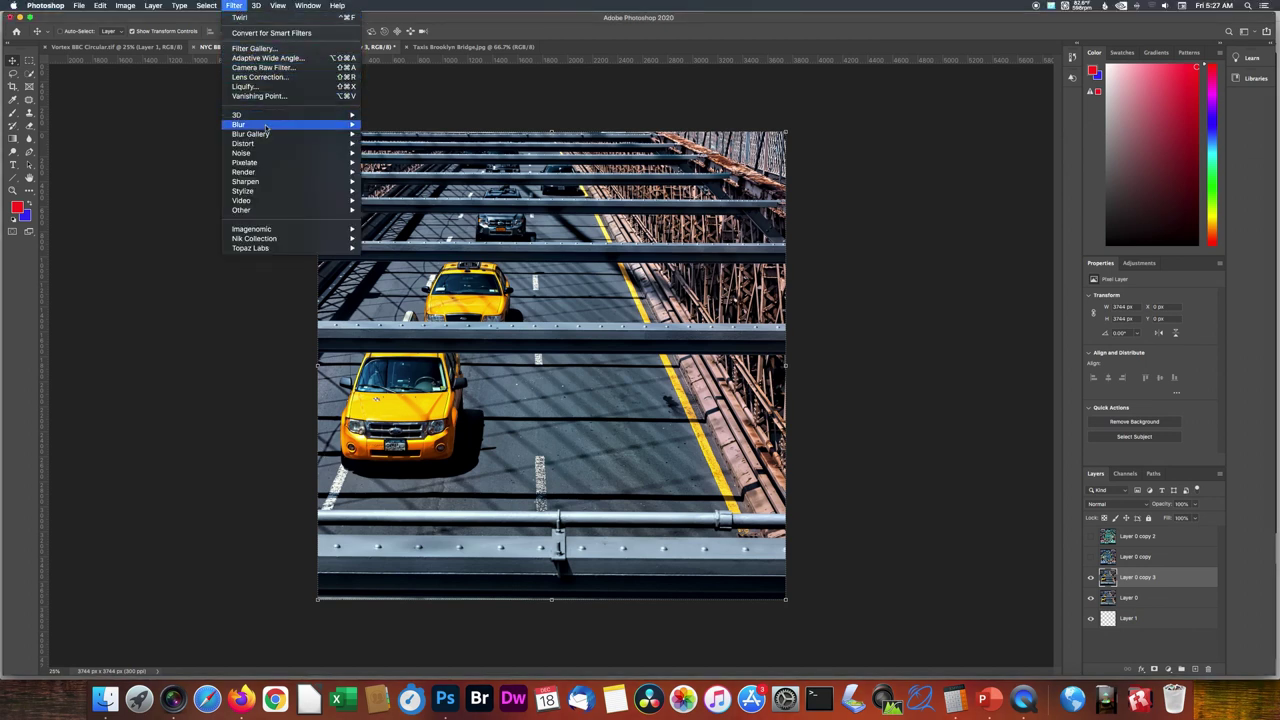
{"action": "mouse_move", "coordinate": [266, 137]}
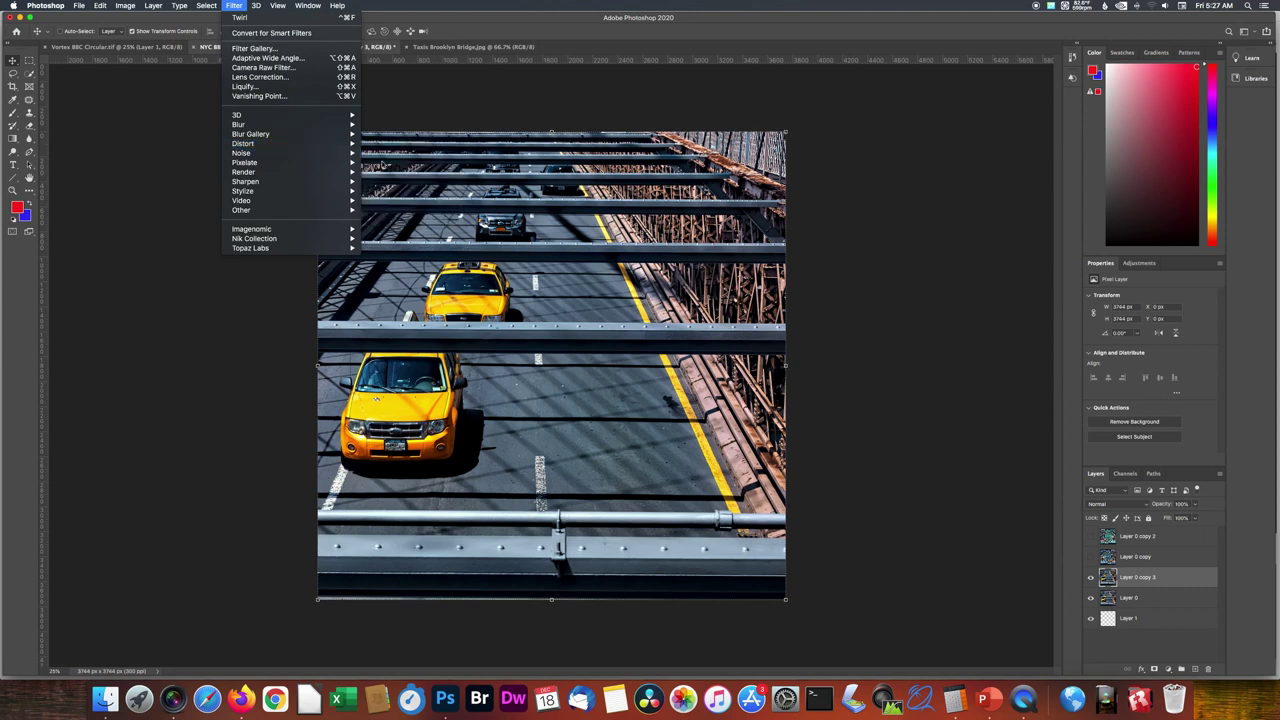
{"action": "mouse_move", "coordinate": [360, 138]}
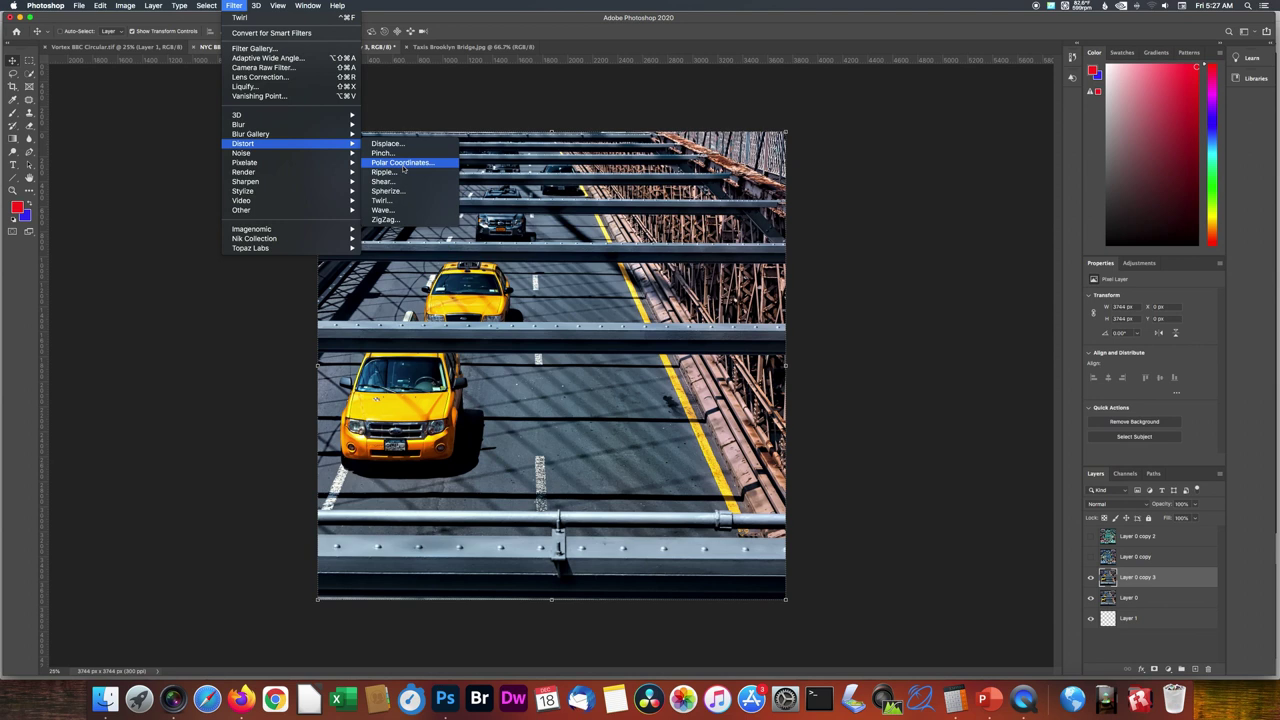
Apply Polar Coordinates (Rectangular to Polar) to Layer 0 copy 3, previewing the whole image
{"action": "left_click", "coordinate": [403, 163]}
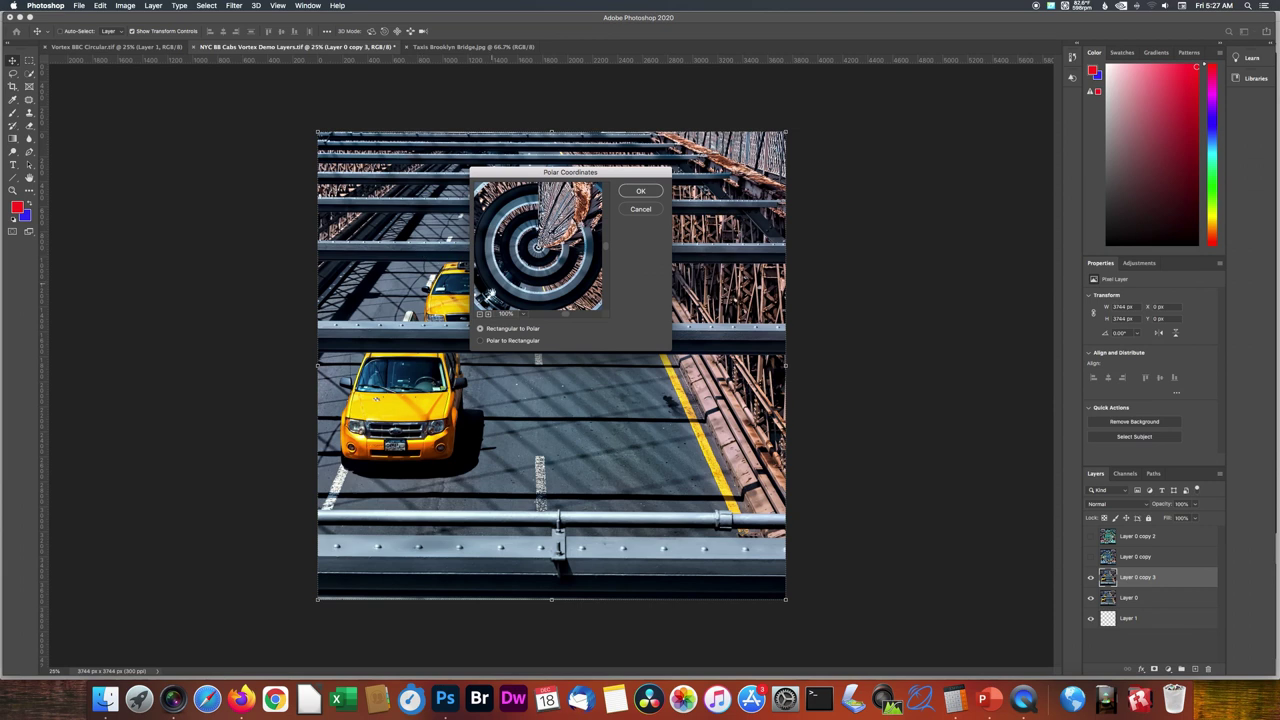
{"action": "left_click", "coordinate": [524, 318]}
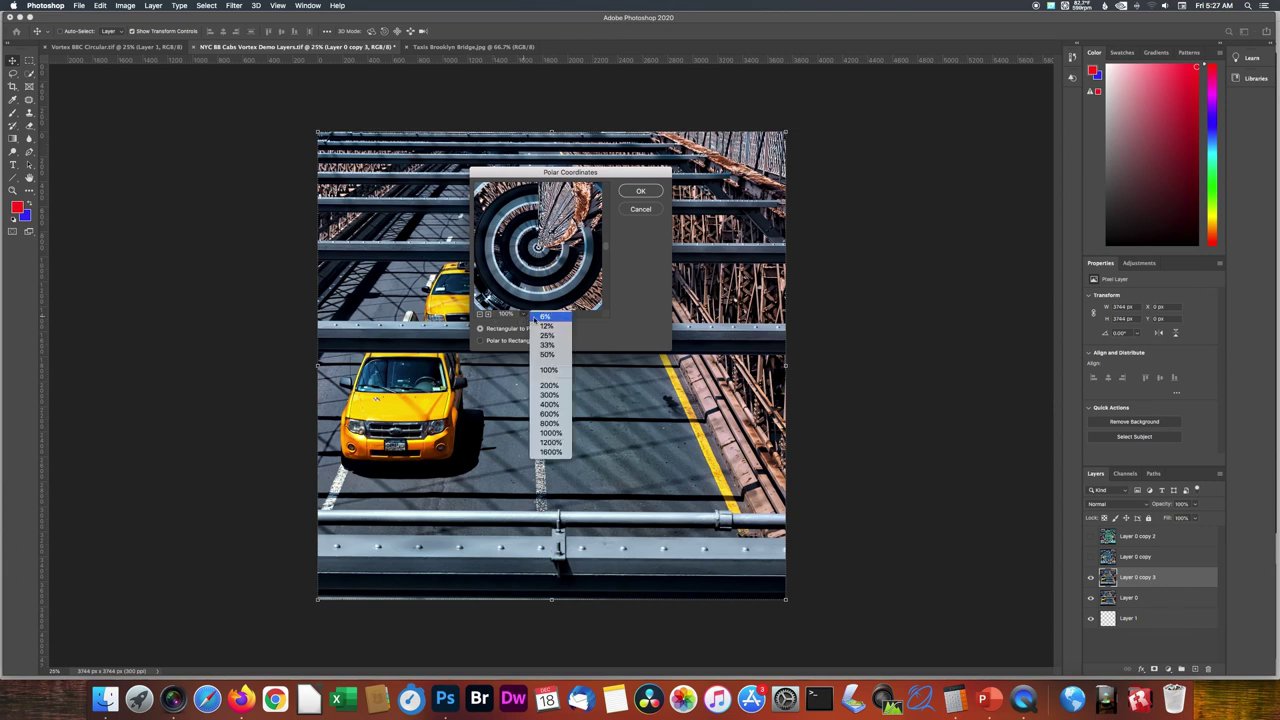
{"action": "left_click", "coordinate": [544, 317]}
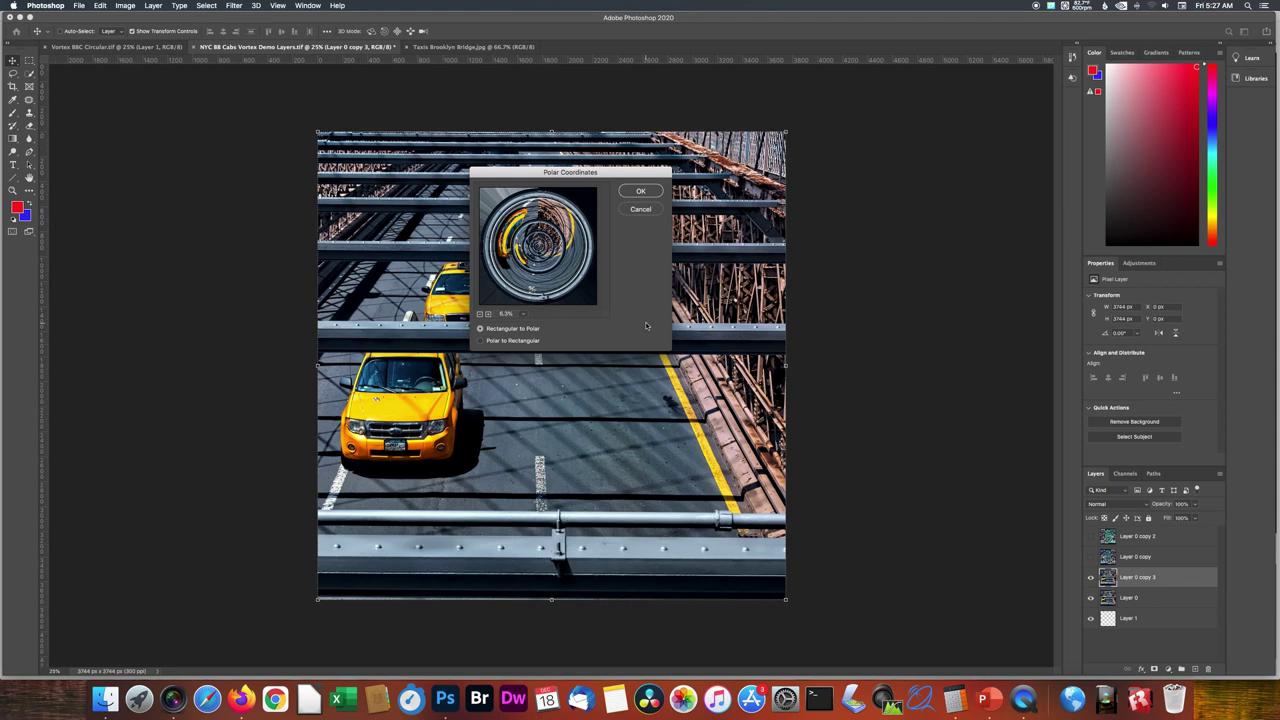
{"action": "left_click", "coordinate": [642, 193]}
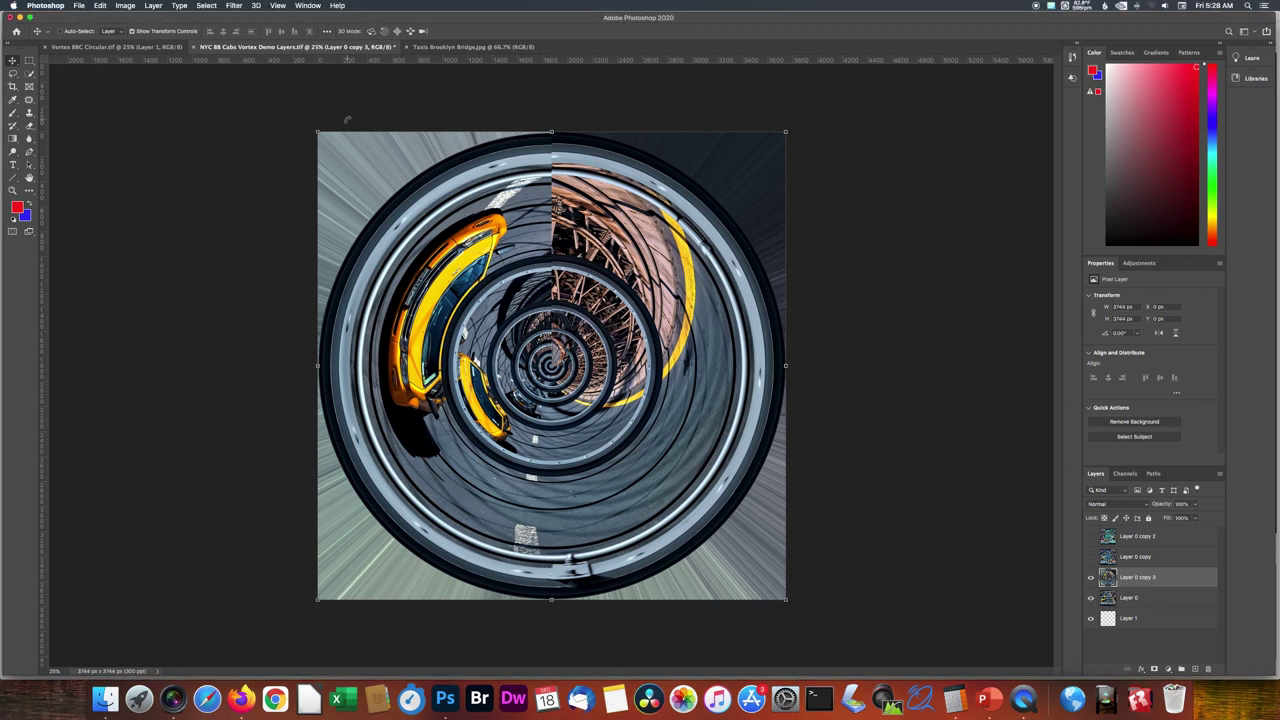
Duplicate the vortex layer as Layer 0 copy 4
{"action": "left_click", "coordinate": [153, 6]}
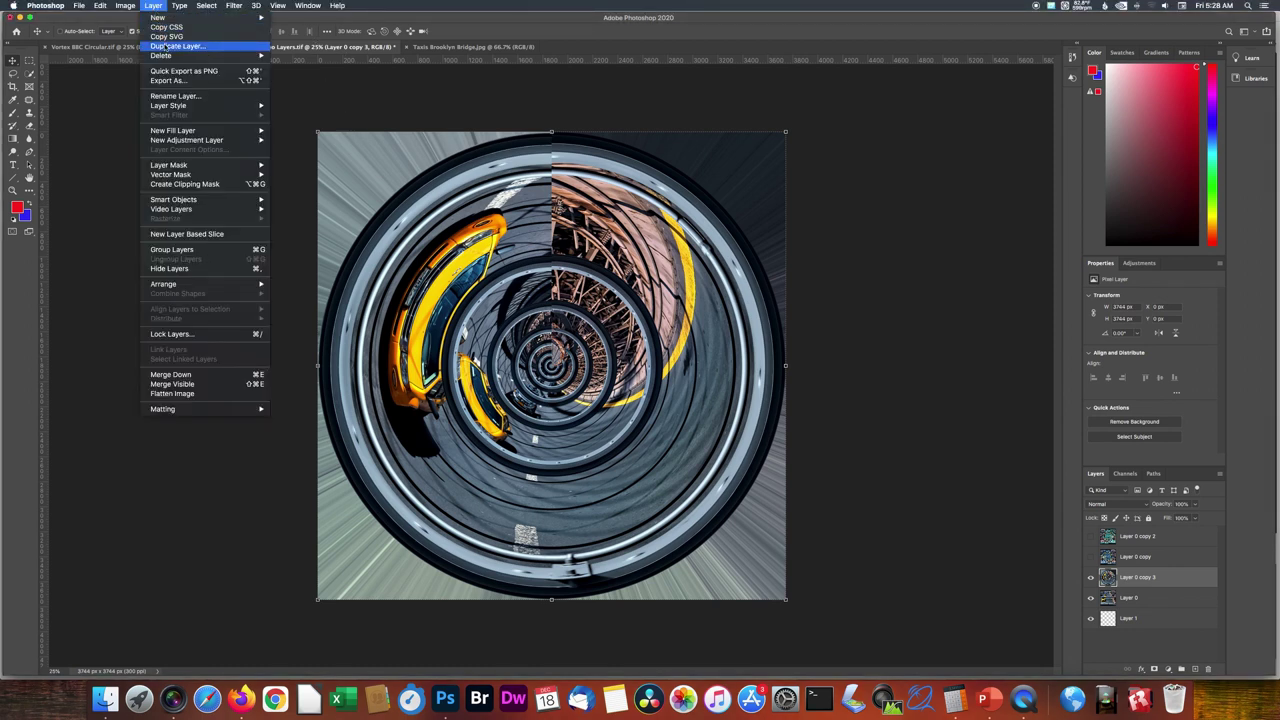
{"action": "left_click", "coordinate": [165, 46]}
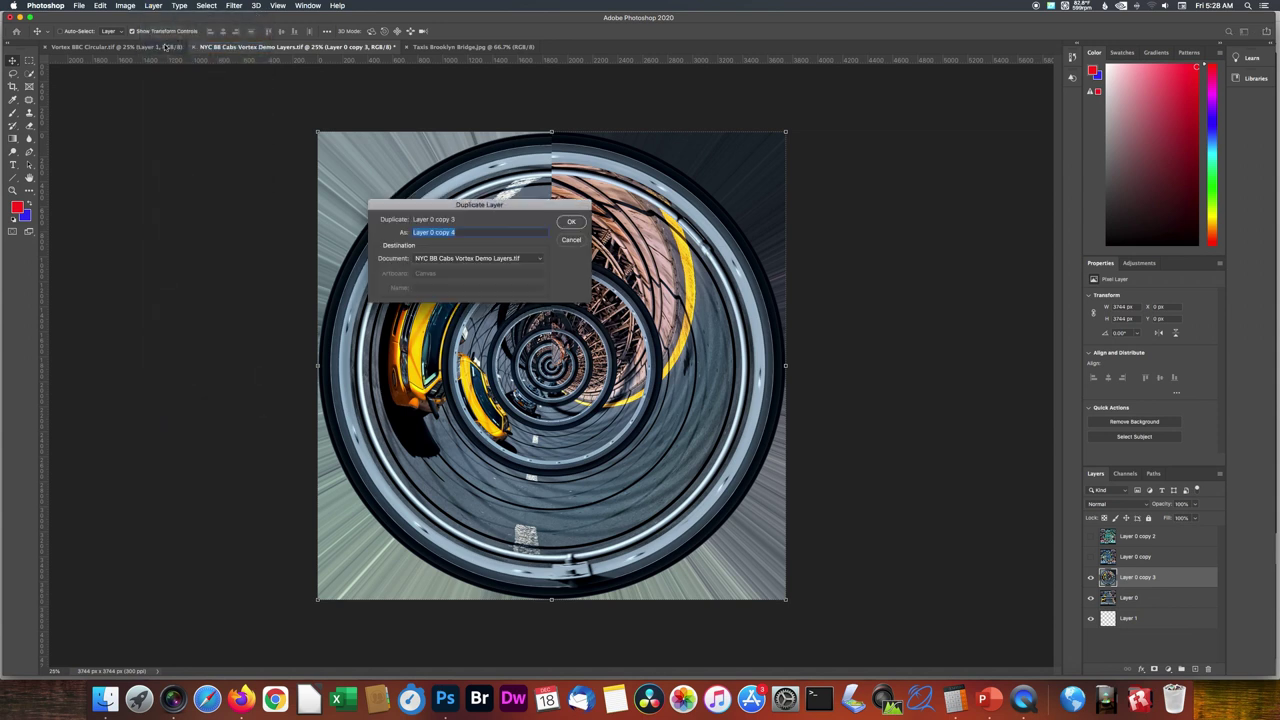
{"action": "key", "text": "Return"}
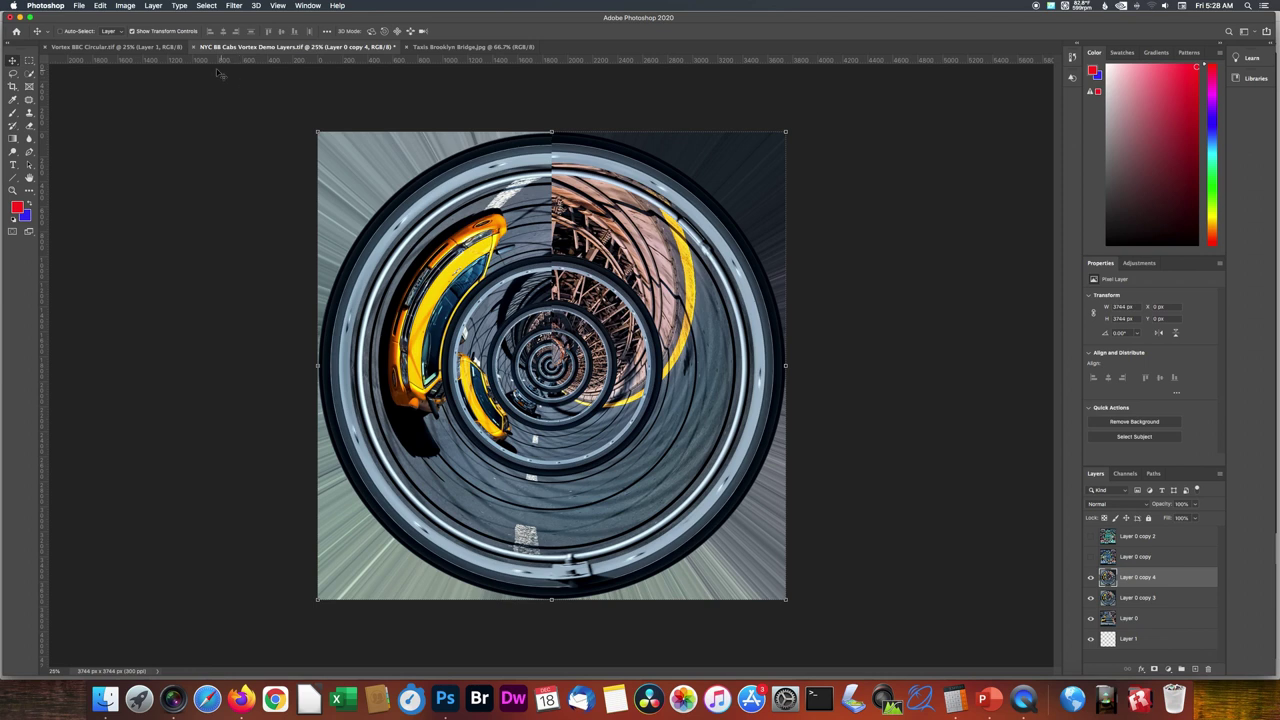
Flip Layer 0 copy 4 horizontally
{"action": "left_click", "coordinate": [101, 6]}
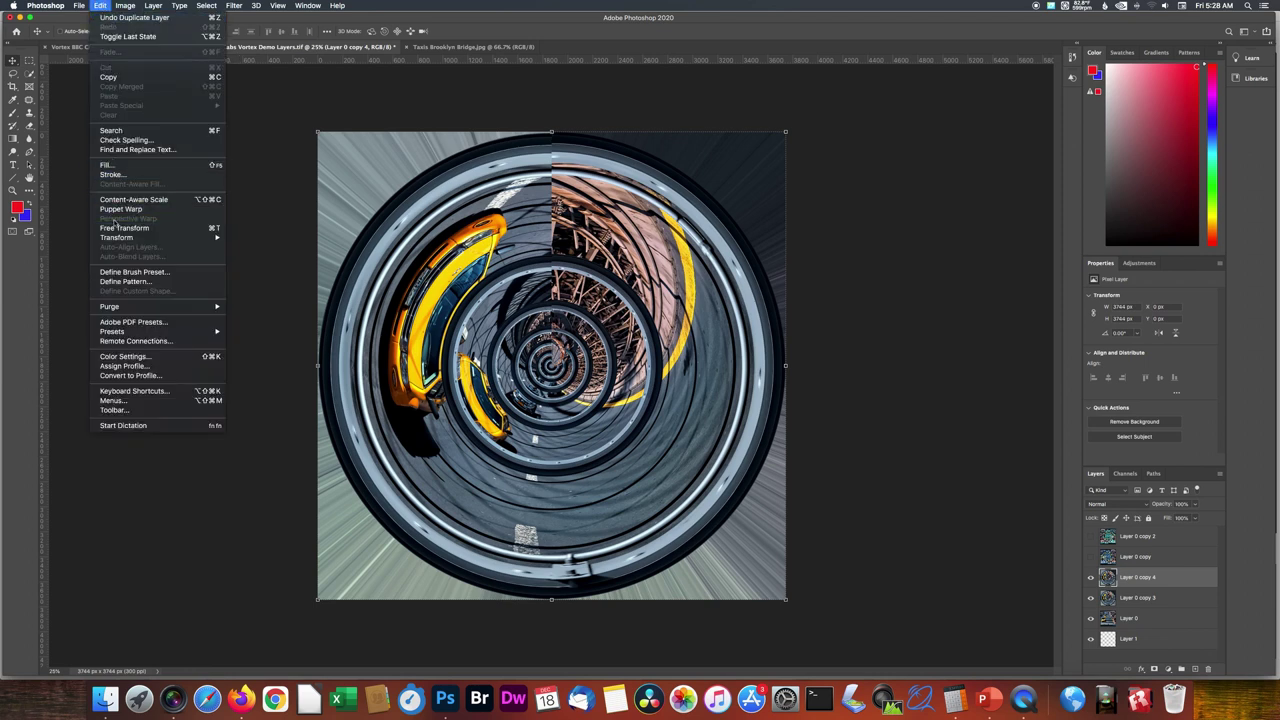
{"action": "mouse_move", "coordinate": [117, 239]}
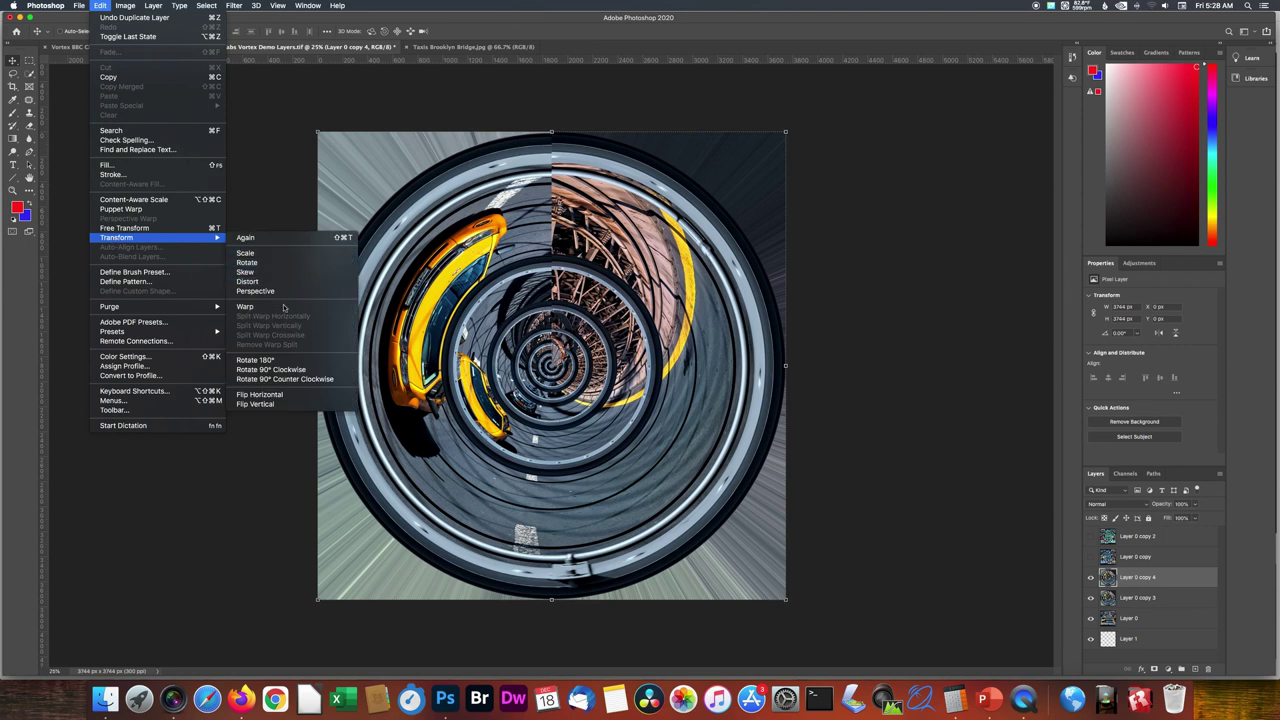
{"action": "left_click", "coordinate": [297, 399]}
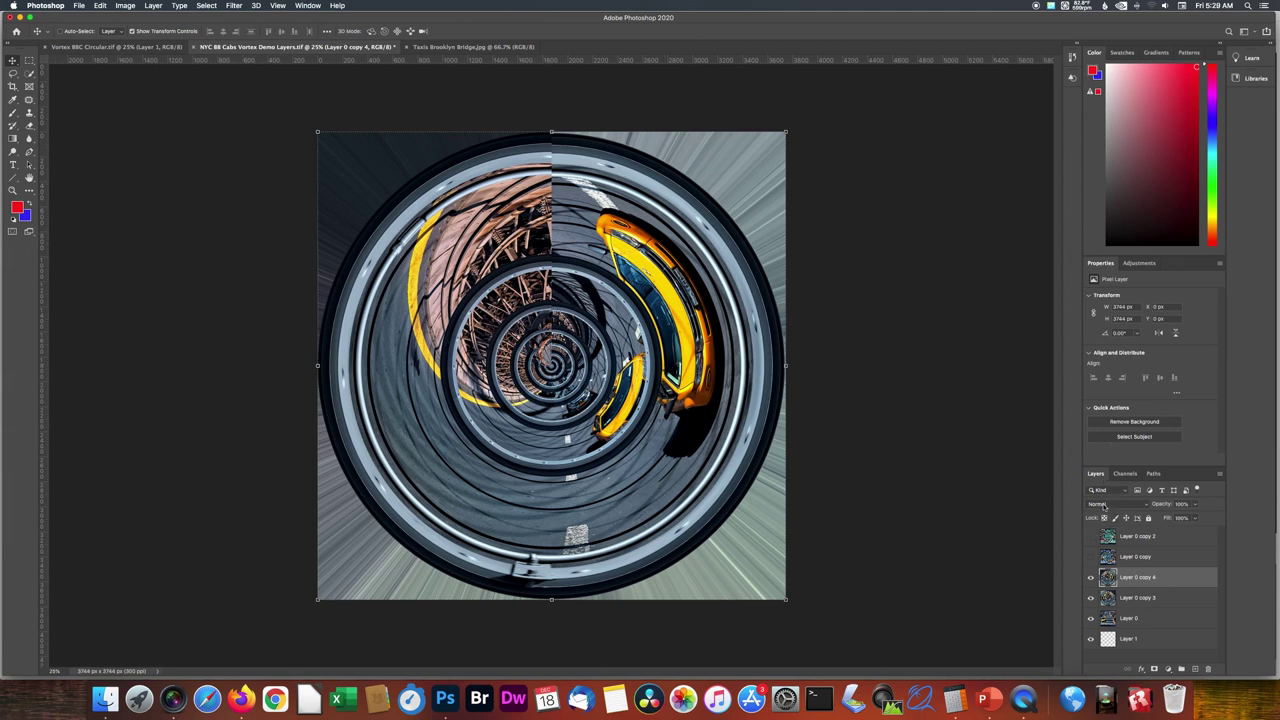
Set Layer 0 copy 4's blend mode to Difference, then select Layer 0 copy 3
{"action": "left_click", "coordinate": [1146, 508]}
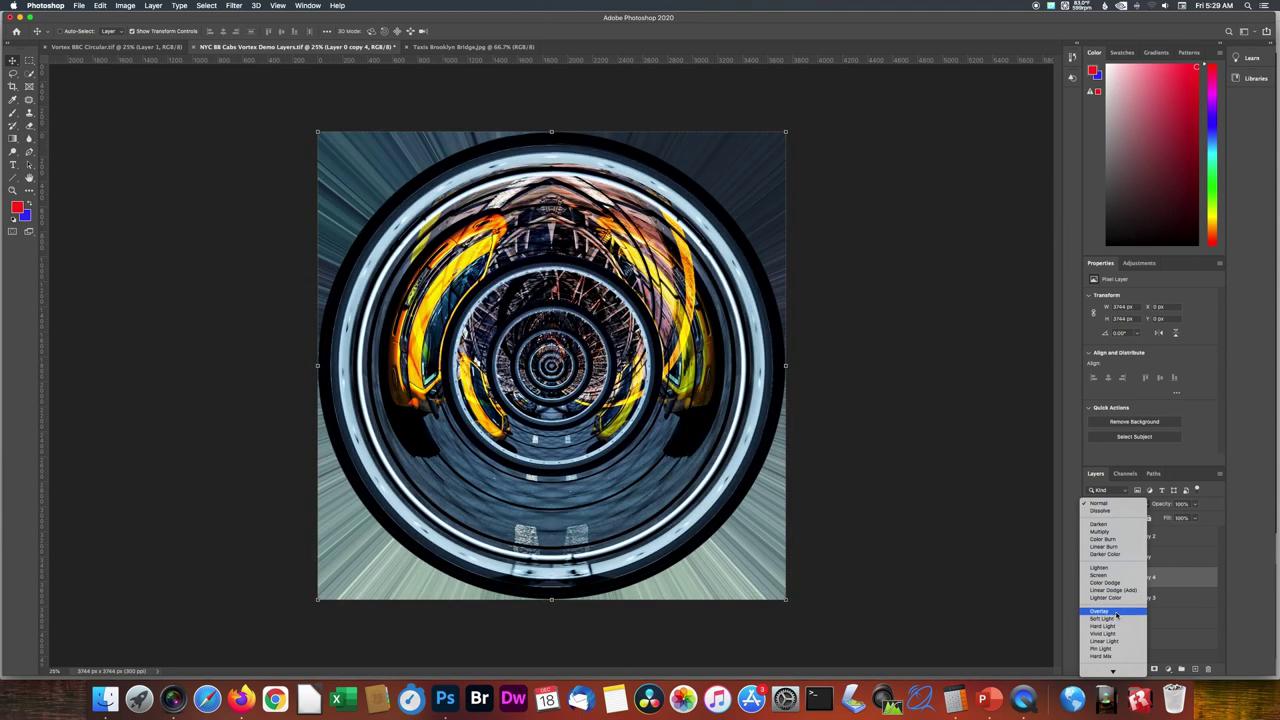
{"action": "scroll", "coordinate": [1119, 614], "scroll_direction": "down", "scroll_amount": 3}
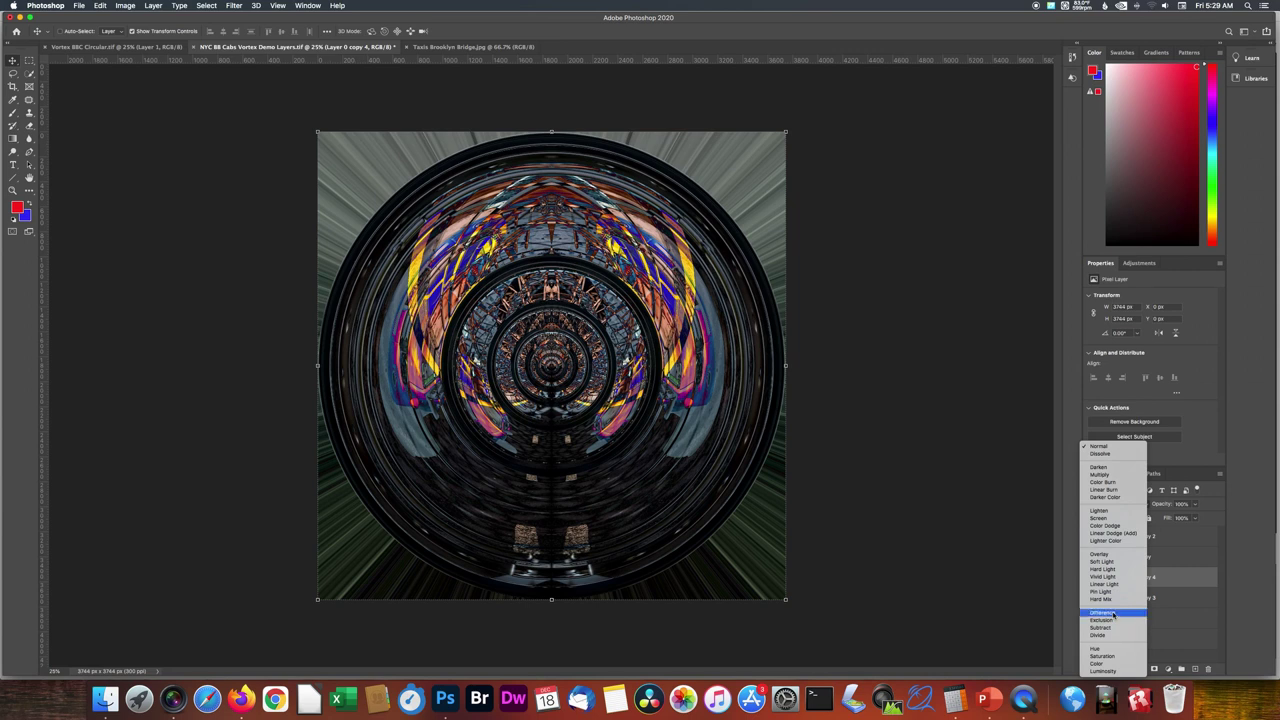
{"action": "left_click", "coordinate": [1113, 614]}
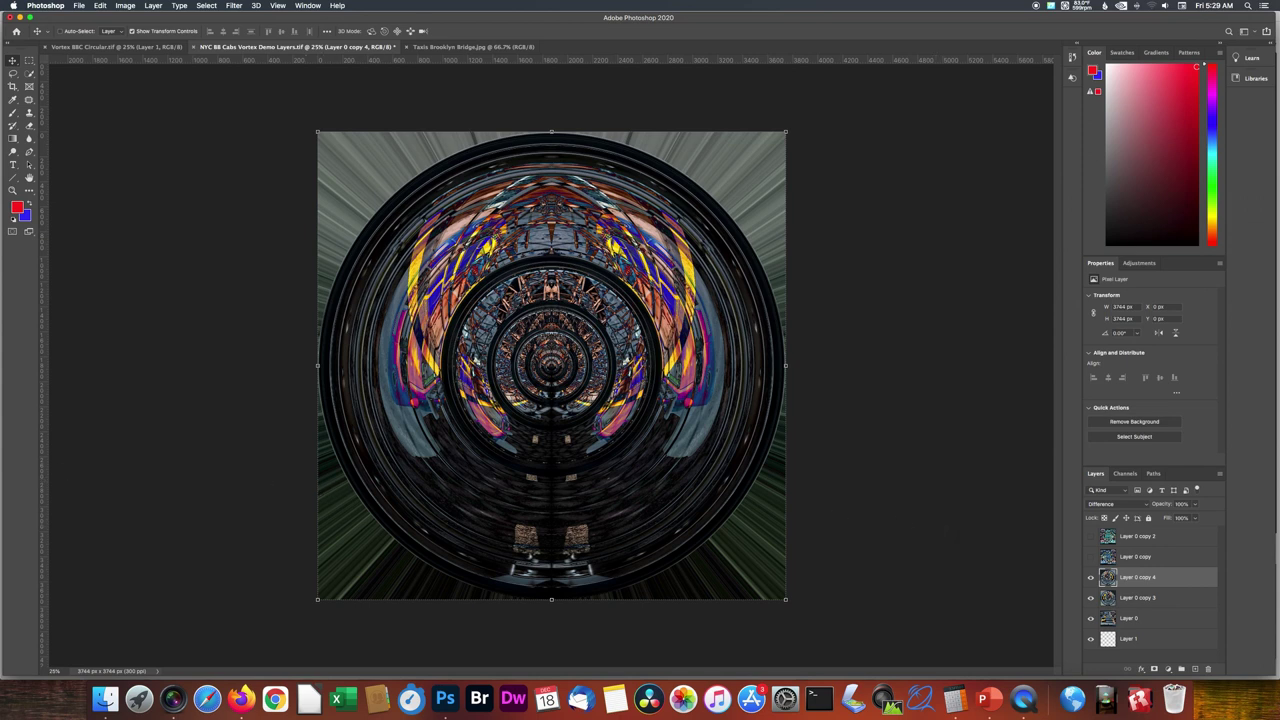
{"action": "left_click", "coordinate": [1111, 598]}
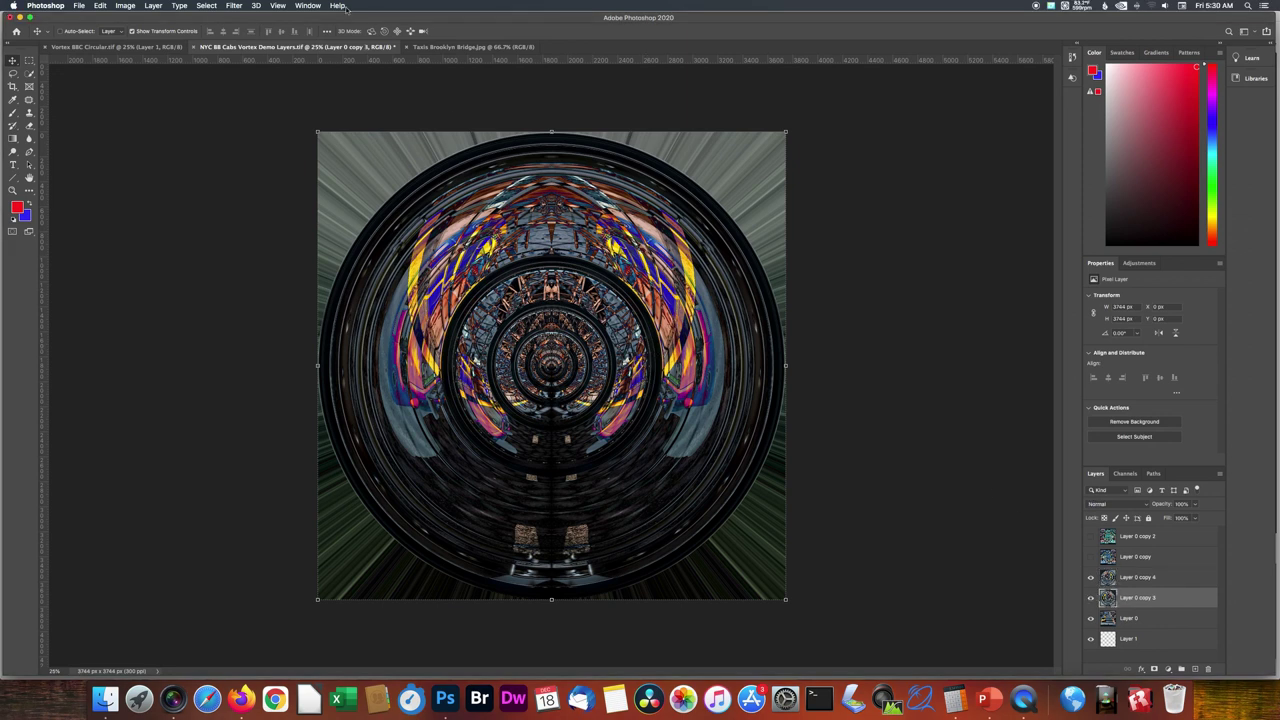
Open Exposure for Layer 0 copy 3 and set the exposure to +0.92
{"action": "left_click", "coordinate": [127, 6]}
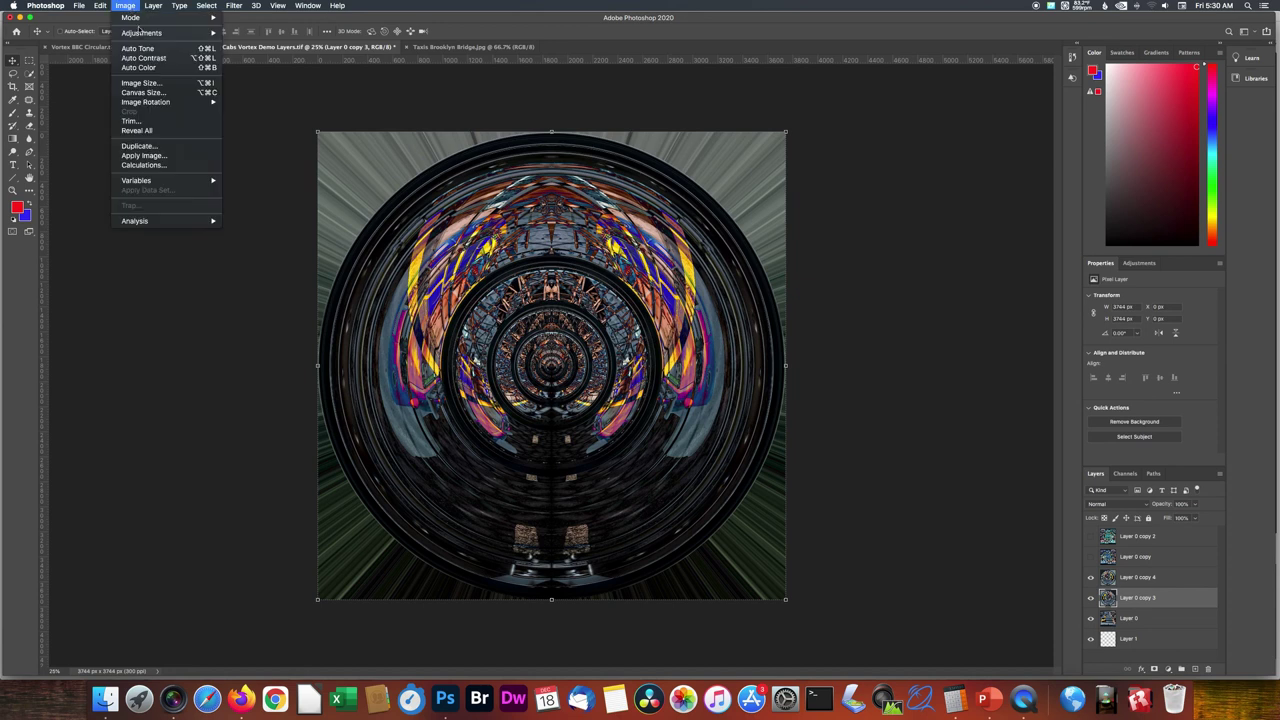
{"action": "mouse_move", "coordinate": [142, 33]}
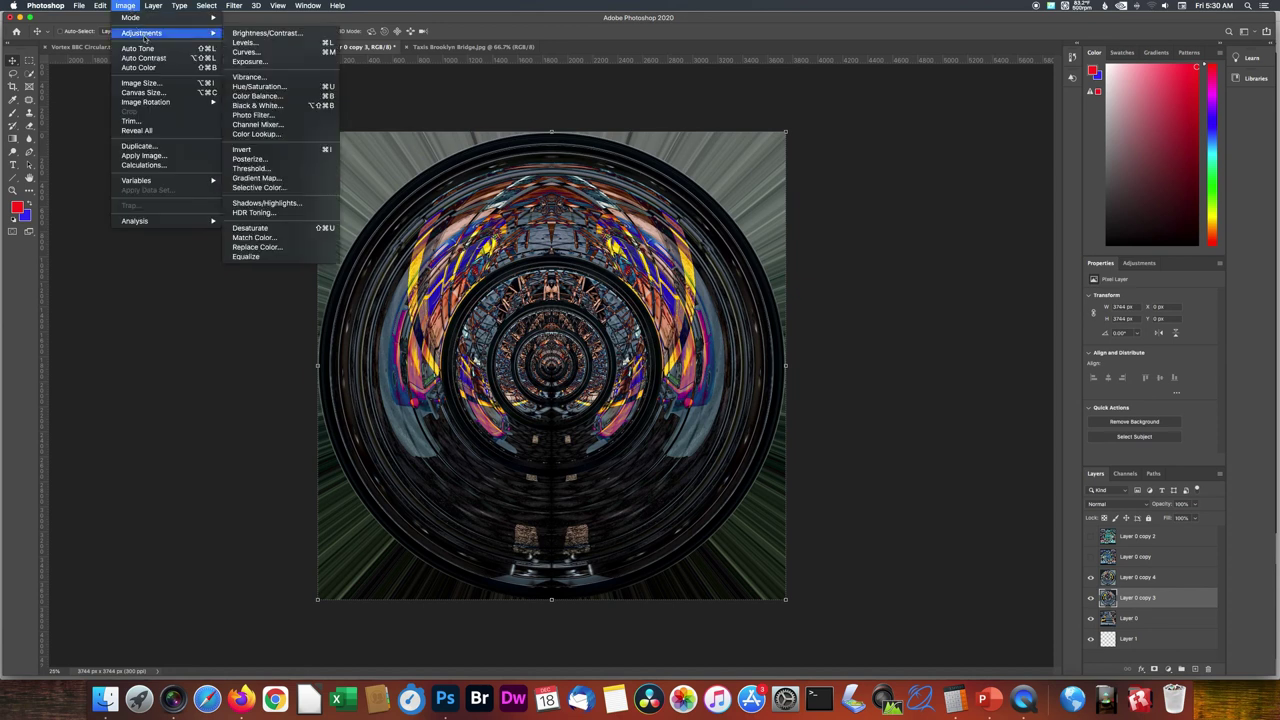
{"action": "left_click", "coordinate": [256, 63]}
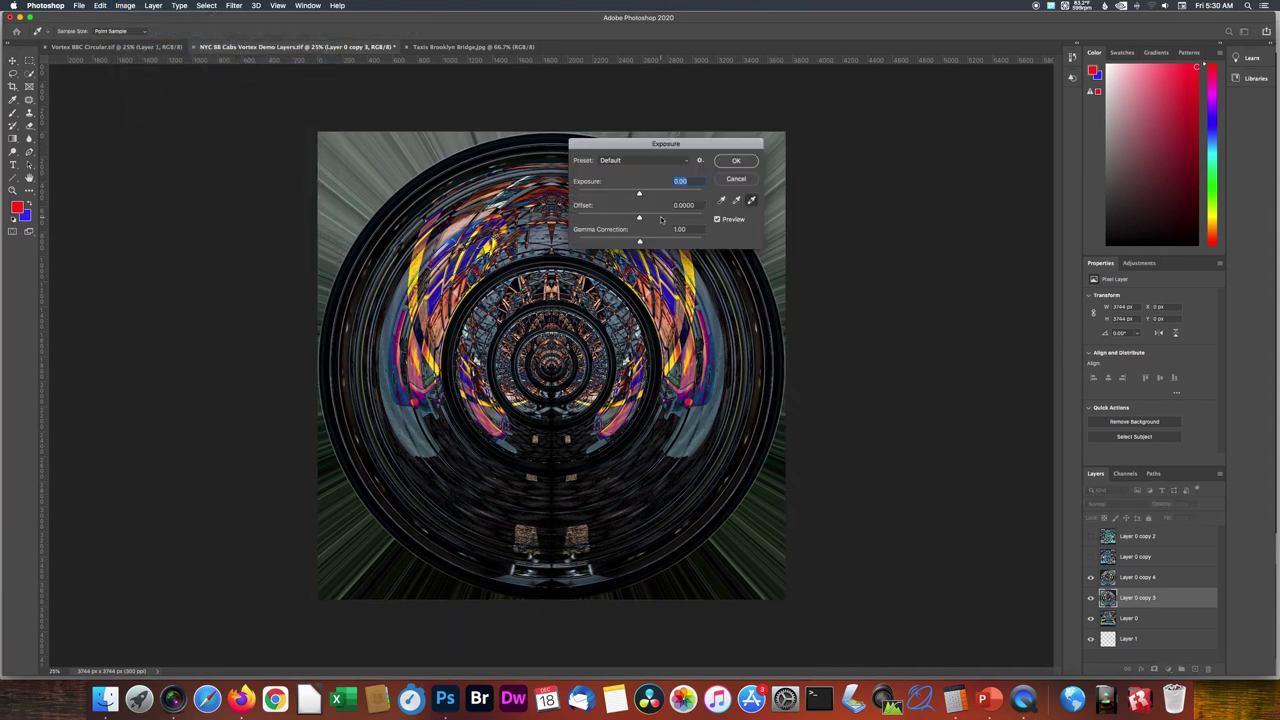
{"action": "left_click_drag", "start_coordinate": [642, 196], "coordinate": [649, 196]}
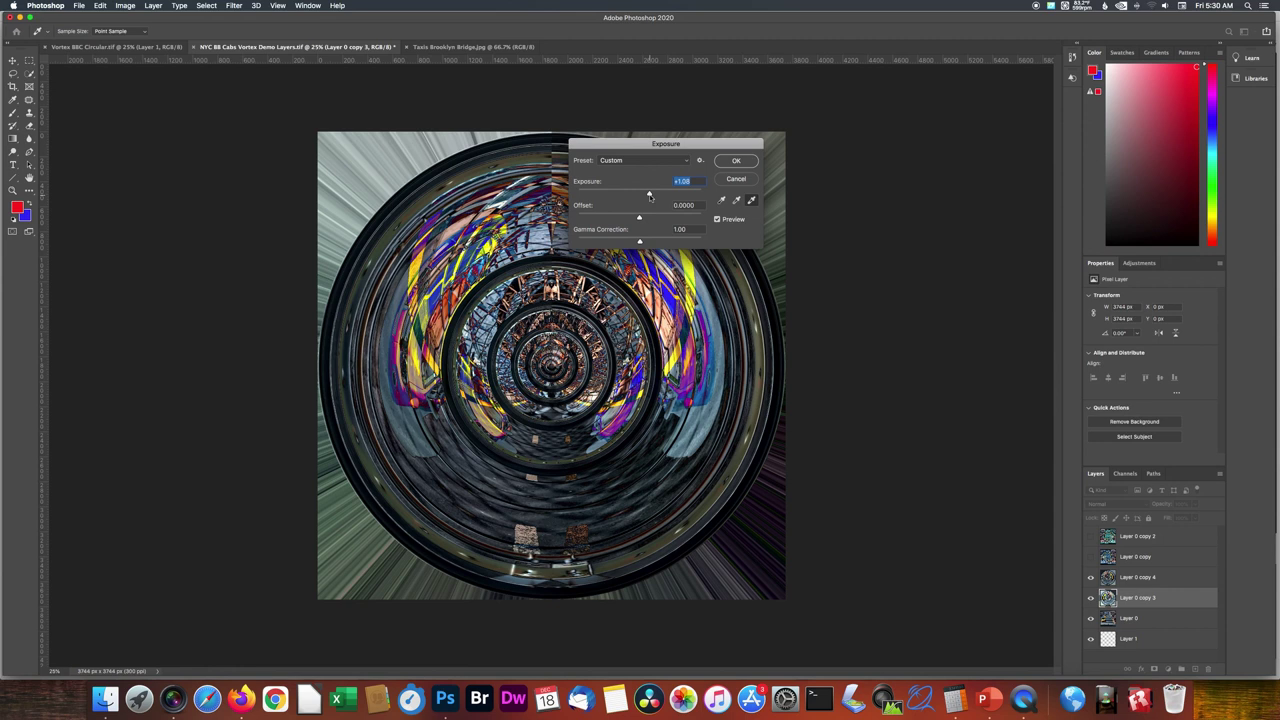
{"action": "left_click_drag", "start_coordinate": [649, 196], "coordinate": [647, 196]}
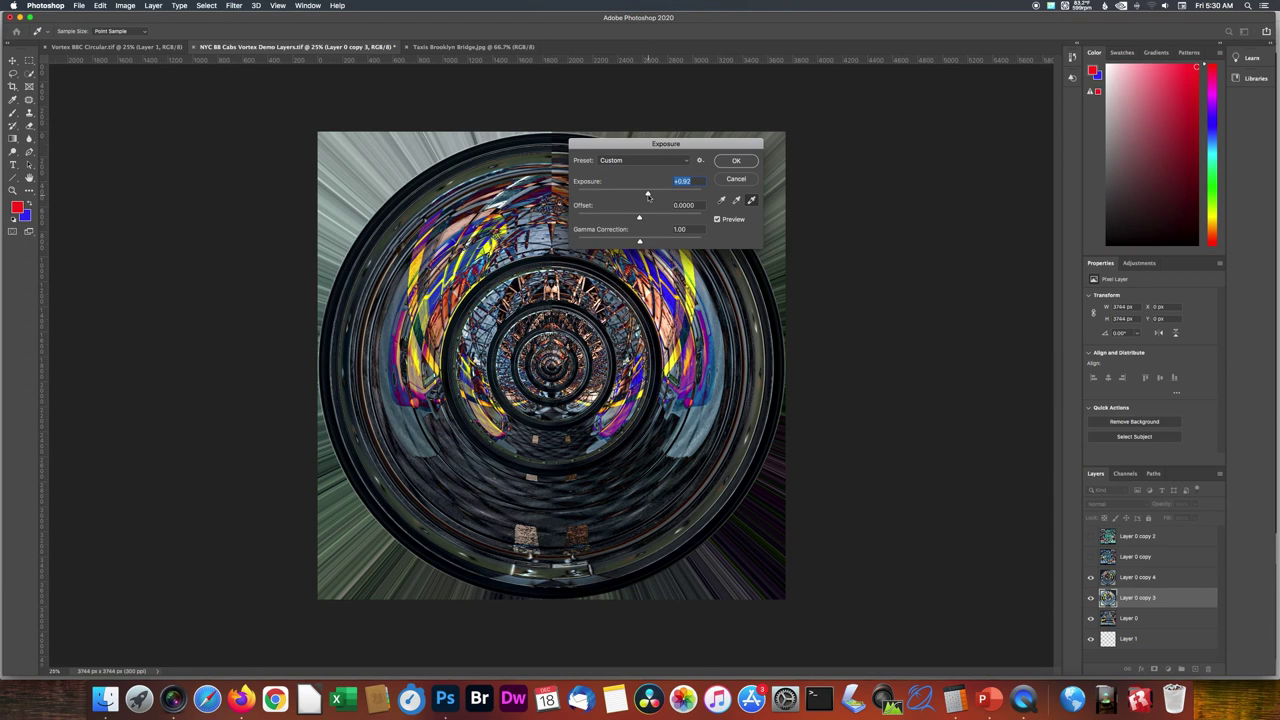
Set Offset to 0, tweak Gamma, apply the adjustment, then select Layer 0 copy 4
{"action": "mouse_move", "coordinate": [640, 218]}
{"action": "left_mouse_down"}
{"action": "mouse_move", "coordinate": [613, 219]}
{"action": "mouse_move", "coordinate": [667, 219]}
{"action": "mouse_move", "coordinate": [640, 219]}
{"action": "left_mouse_up"}
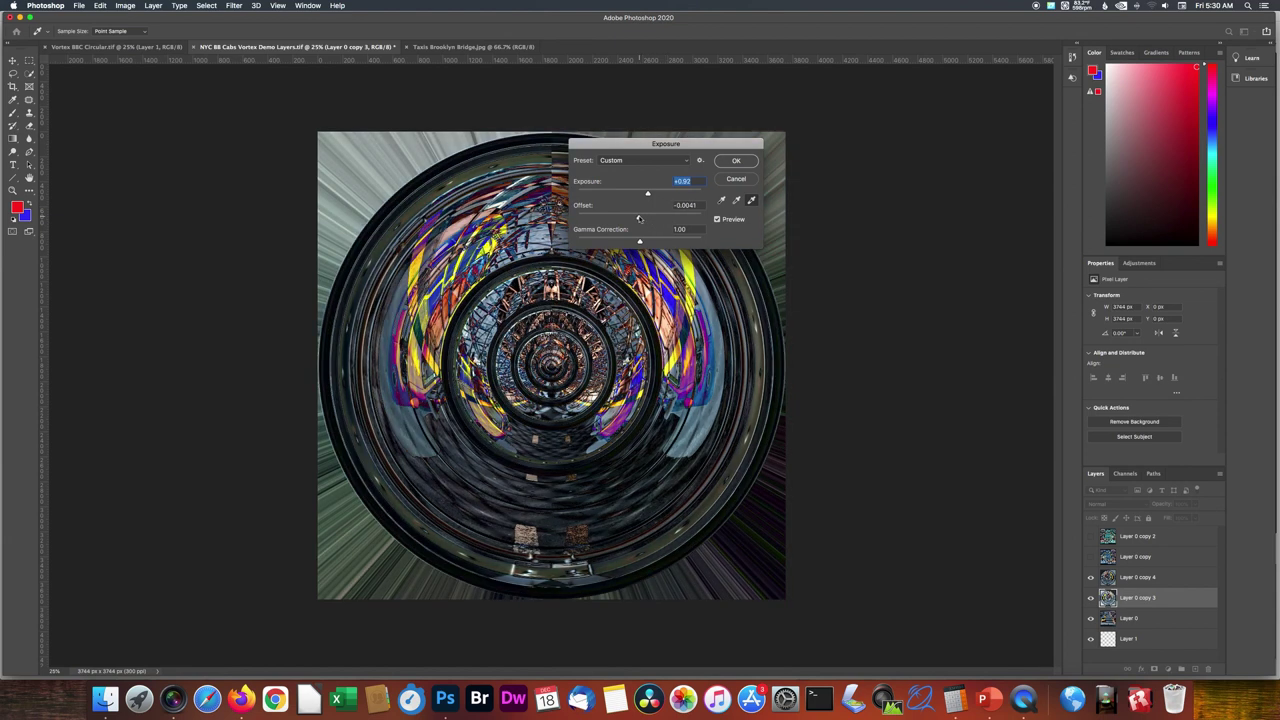
{"action": "left_click", "coordinate": [676, 210]}
{"action": "type", "text": "0"}
{"action": "mouse_move", "coordinate": [640, 242]}
{"action": "left_mouse_down"}
{"action": "mouse_move", "coordinate": [601, 243]}
{"action": "mouse_move", "coordinate": [640, 243]}
{"action": "left_mouse_up"}
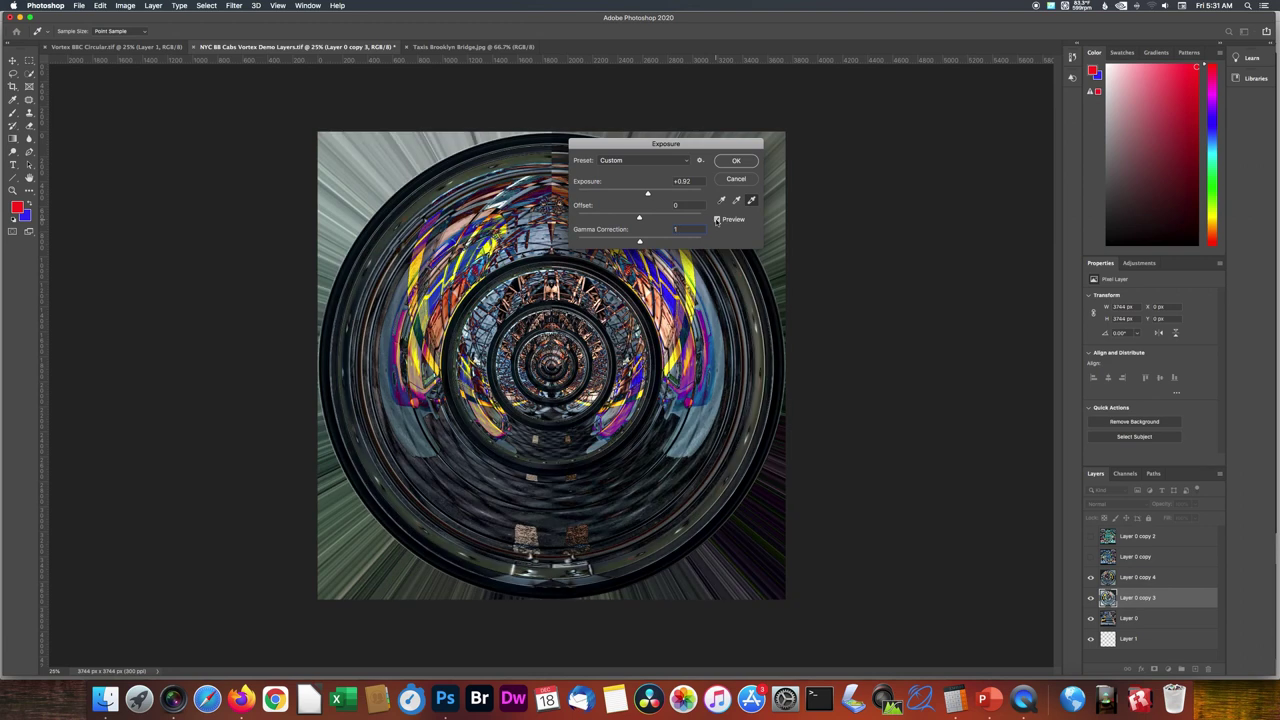
{"action": "left_click", "coordinate": [716, 220]}
{"action": "left_click", "coordinate": [716, 220]}
{"action": "left_click", "coordinate": [733, 162]}
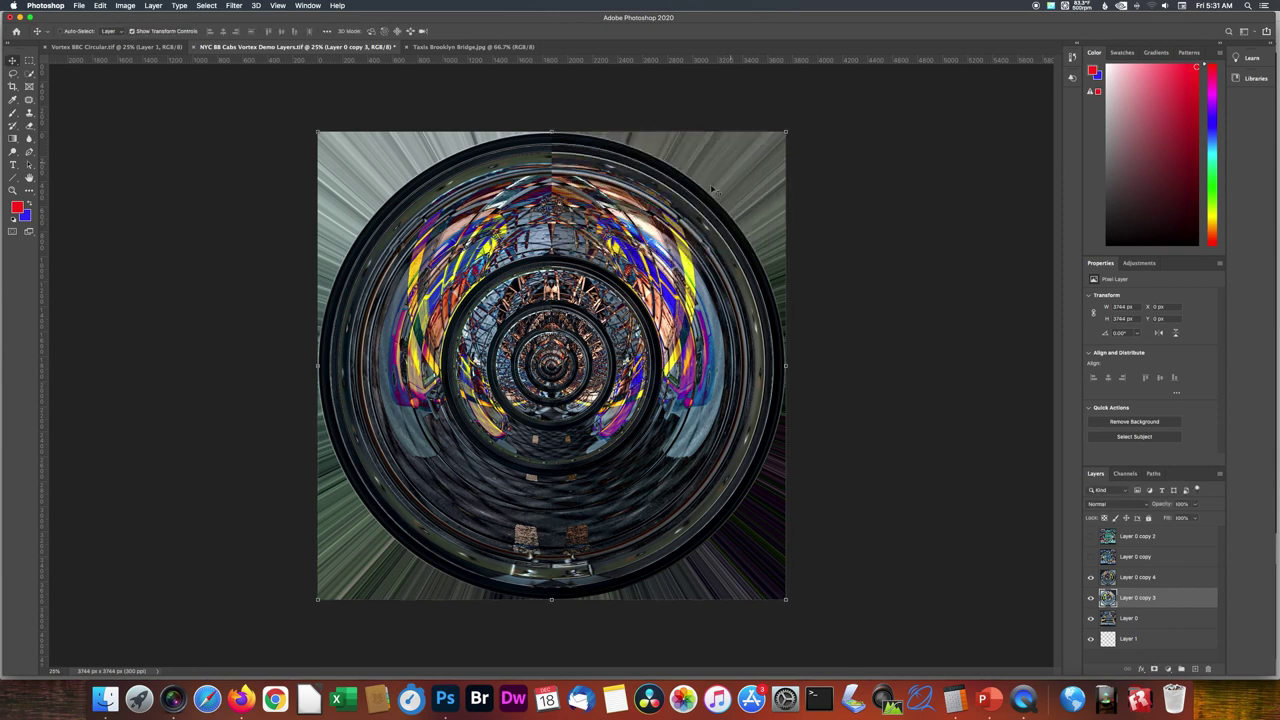
{"action": "left_click", "coordinate": [1110, 578]}
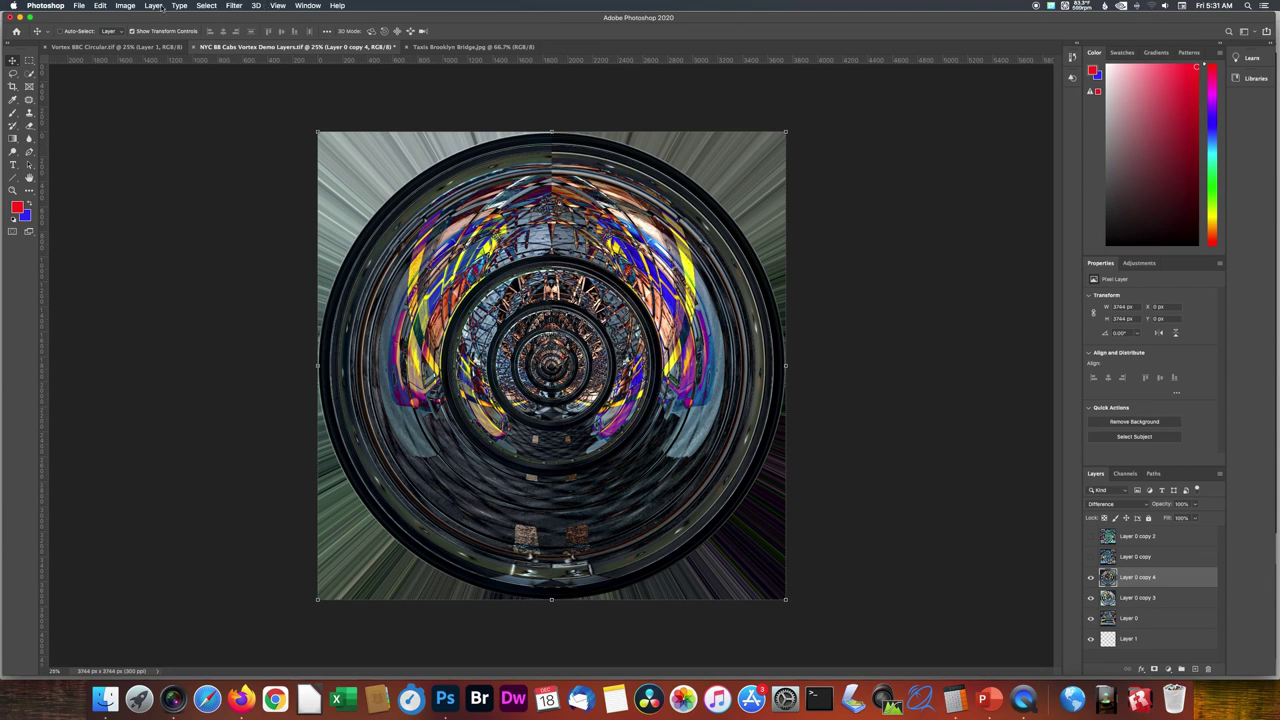
Apply a +0.92 Exposure boost to Layer 0 copy 4, then select Layer 0 copy 3
{"action": "left_click", "coordinate": [125, 6]}
{"action": "mouse_move", "coordinate": [141, 33]}
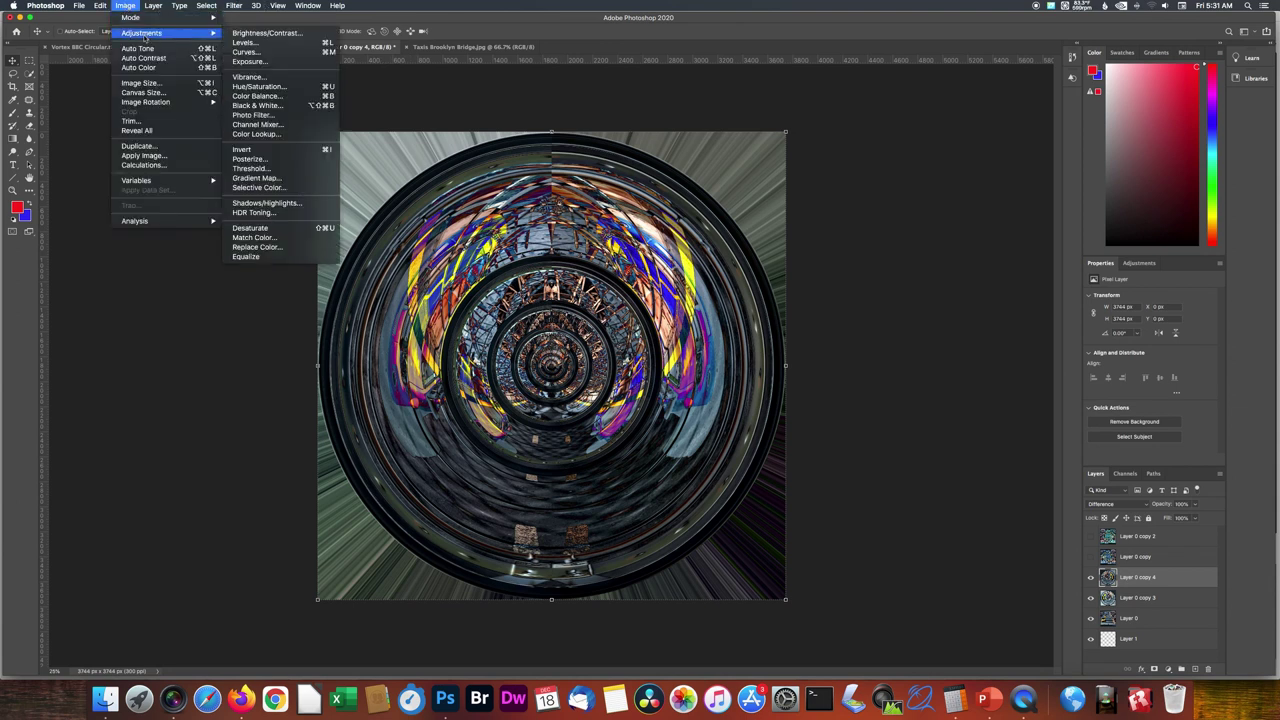
{"action": "left_click", "coordinate": [250, 61]}
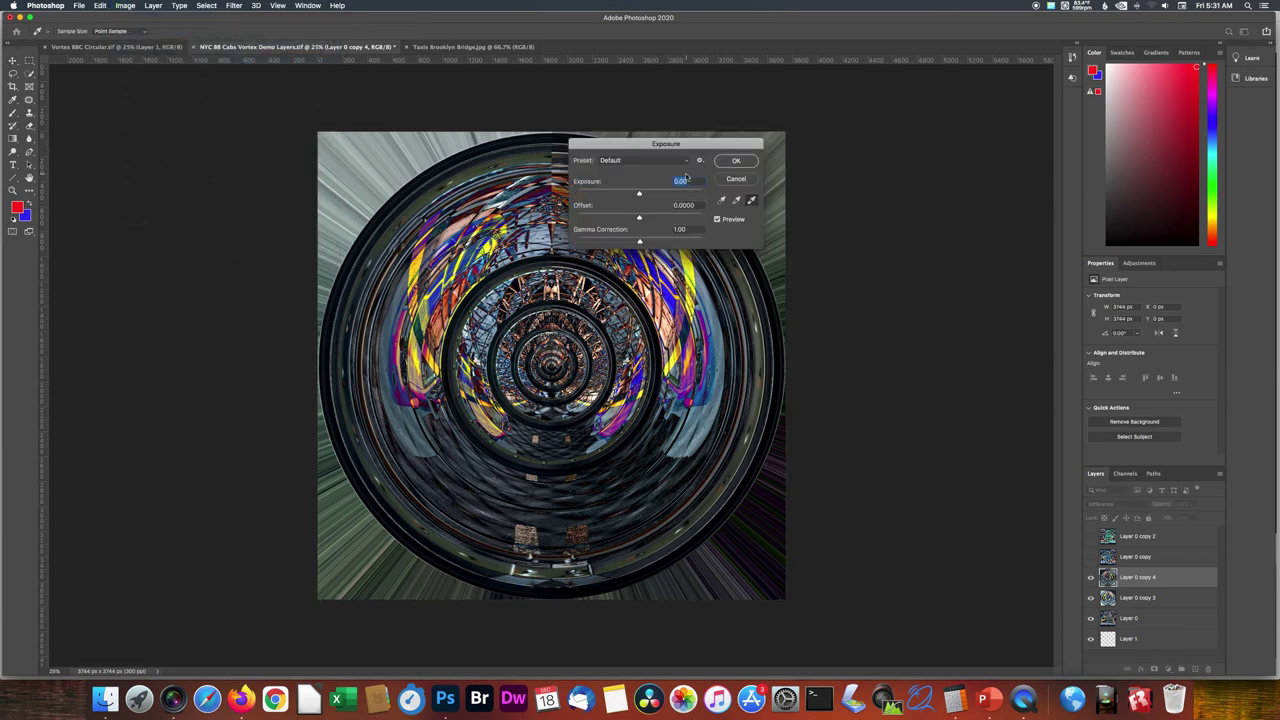
{"action": "key", "text": "BackSpace"}
{"action": "type", "text": "1"}
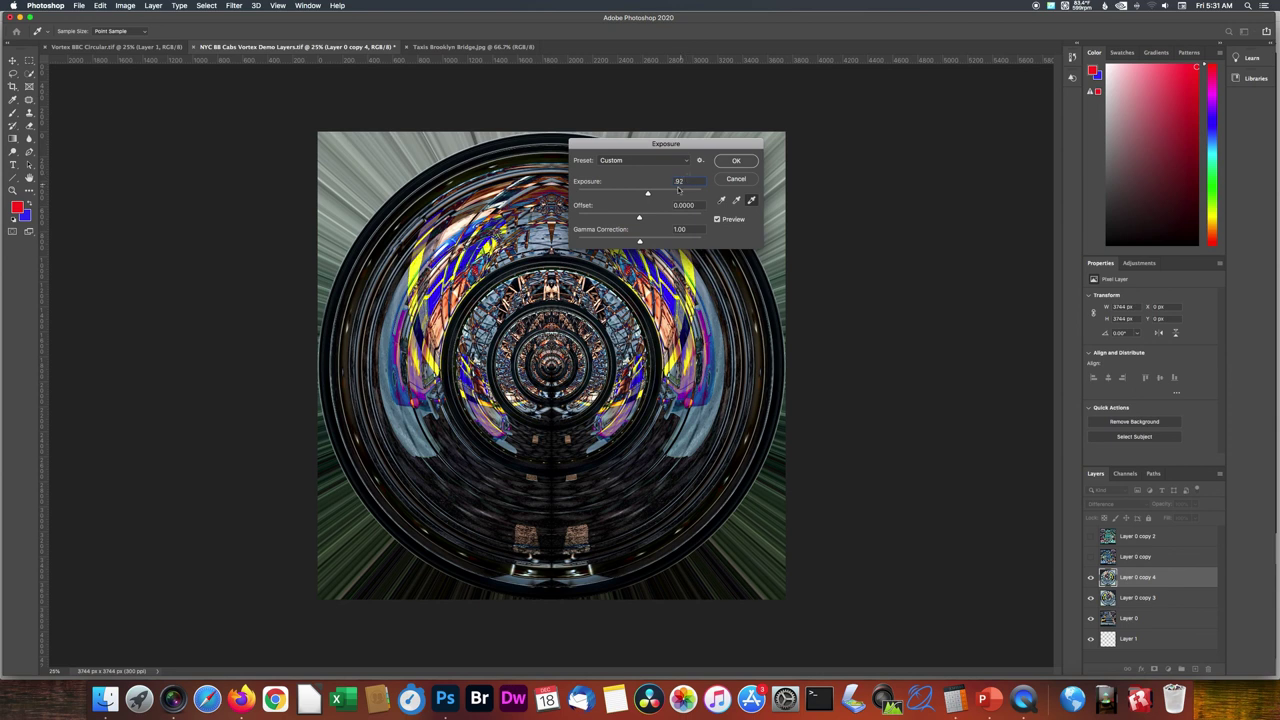
{"action": "left_click", "coordinate": [718, 219]}
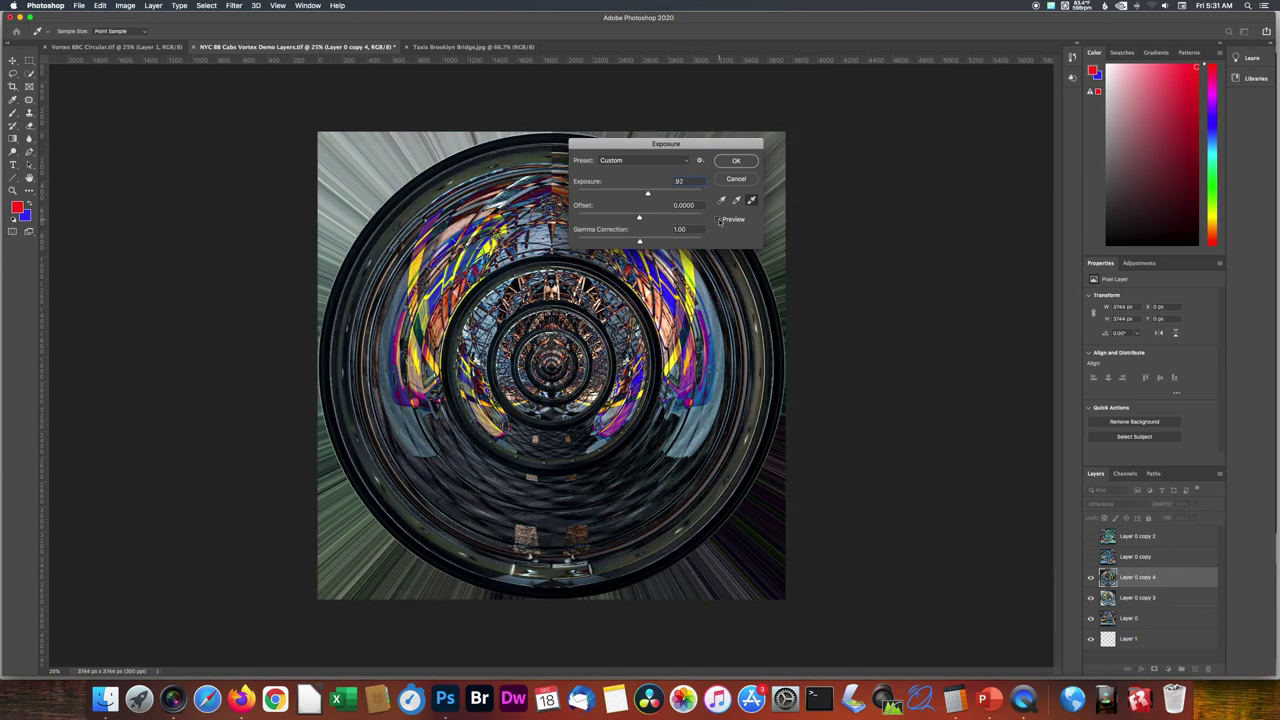
{"action": "left_click", "coordinate": [718, 219]}
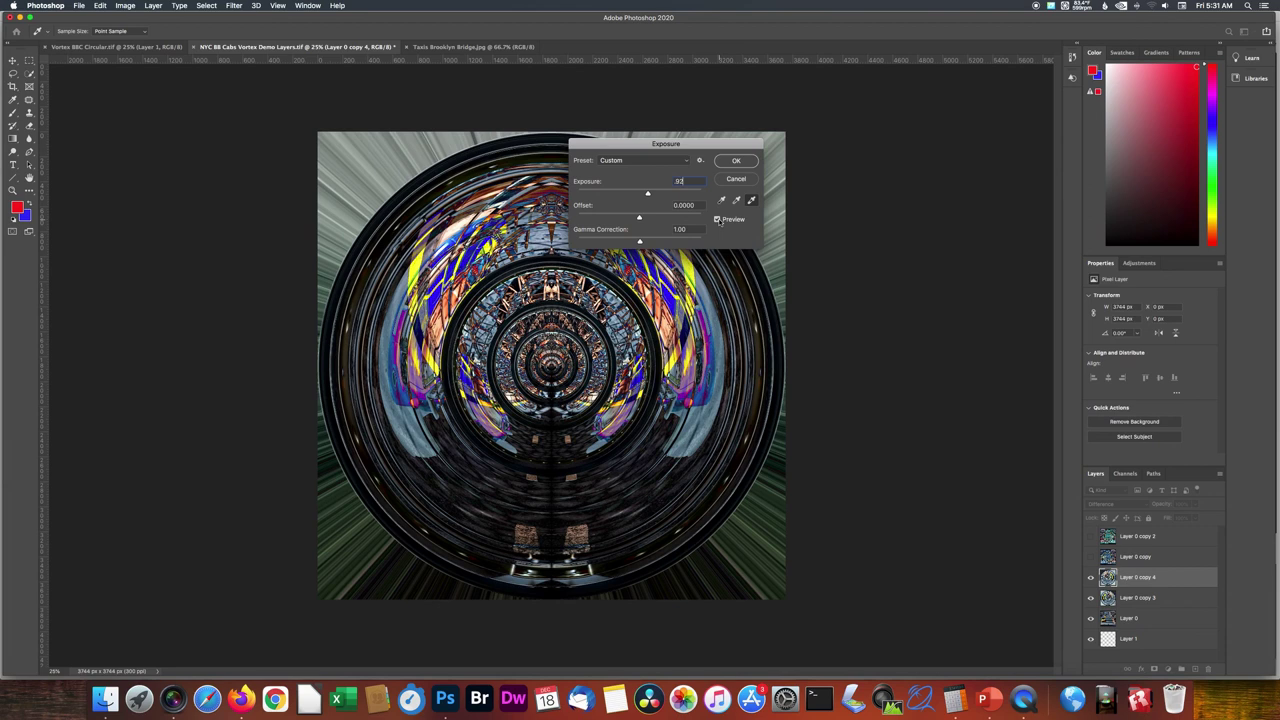
{"action": "left_click", "coordinate": [737, 162]}
{"action": "key", "text": "v"}
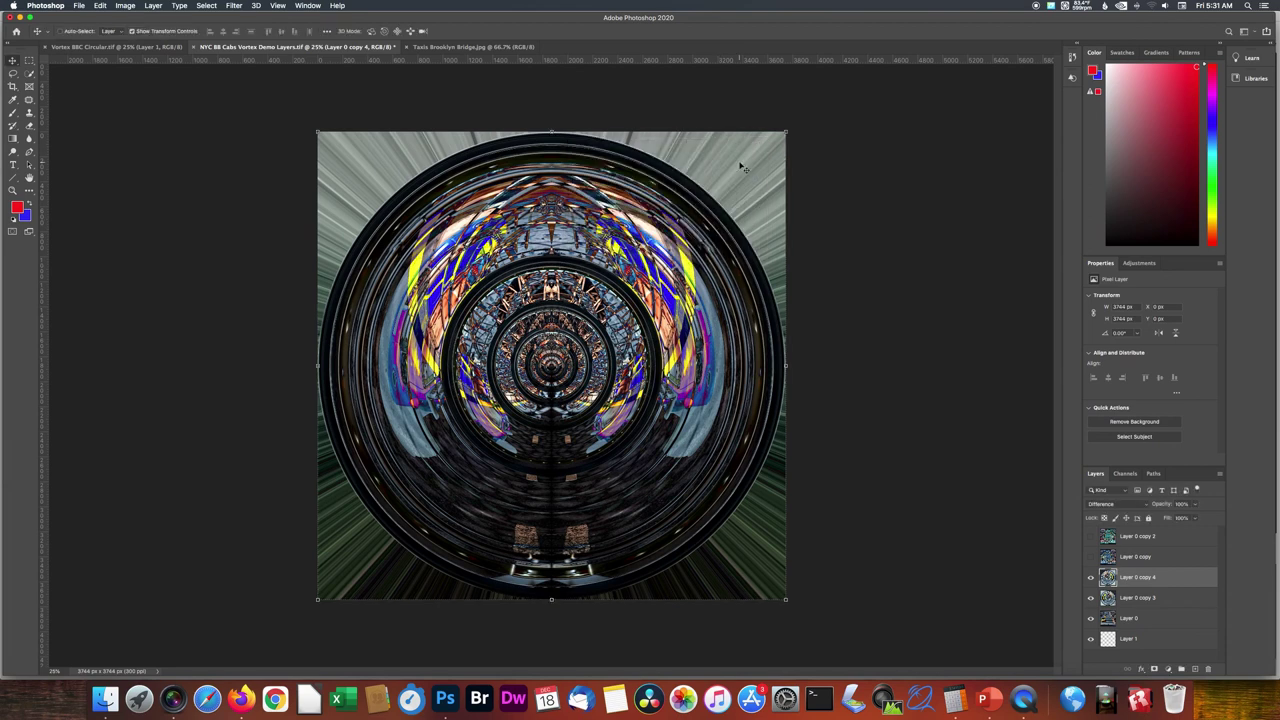
{"action": "left_click", "coordinate": [1119, 599]}
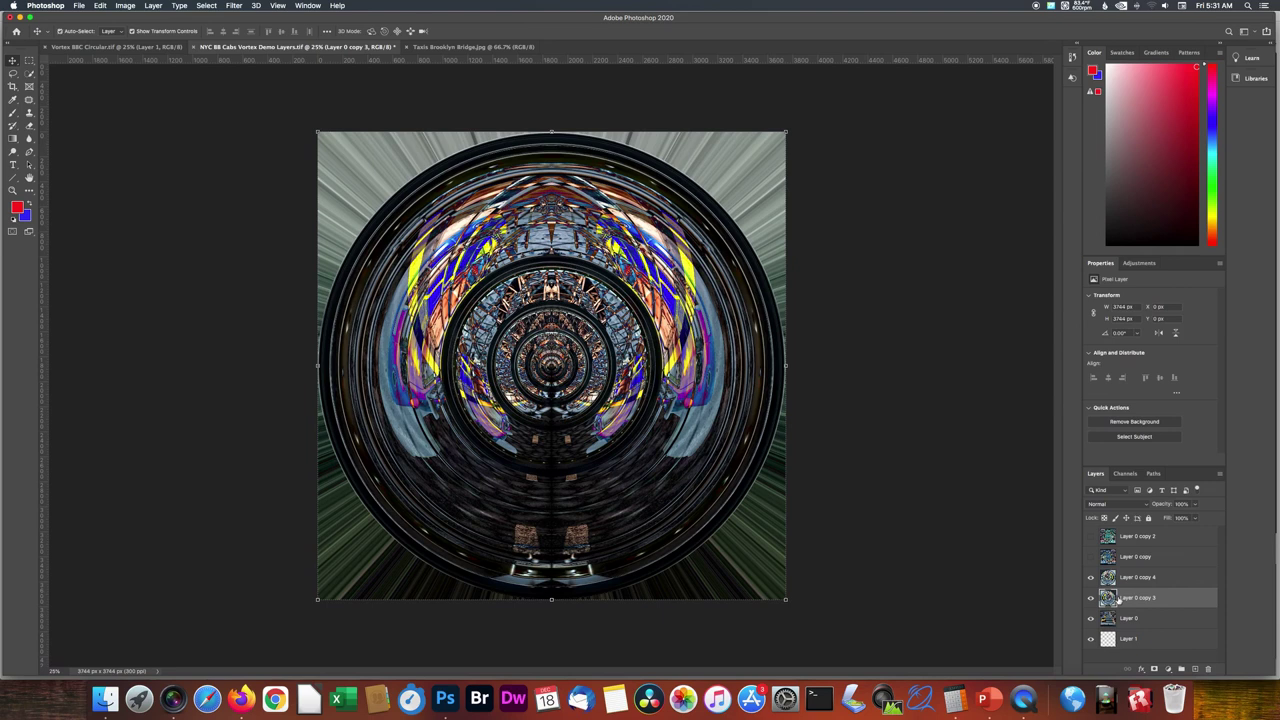
Raise Layer 0 copy 3's saturation to +5 with Hue/Saturation
{"action": "key", "text": "super+u"}
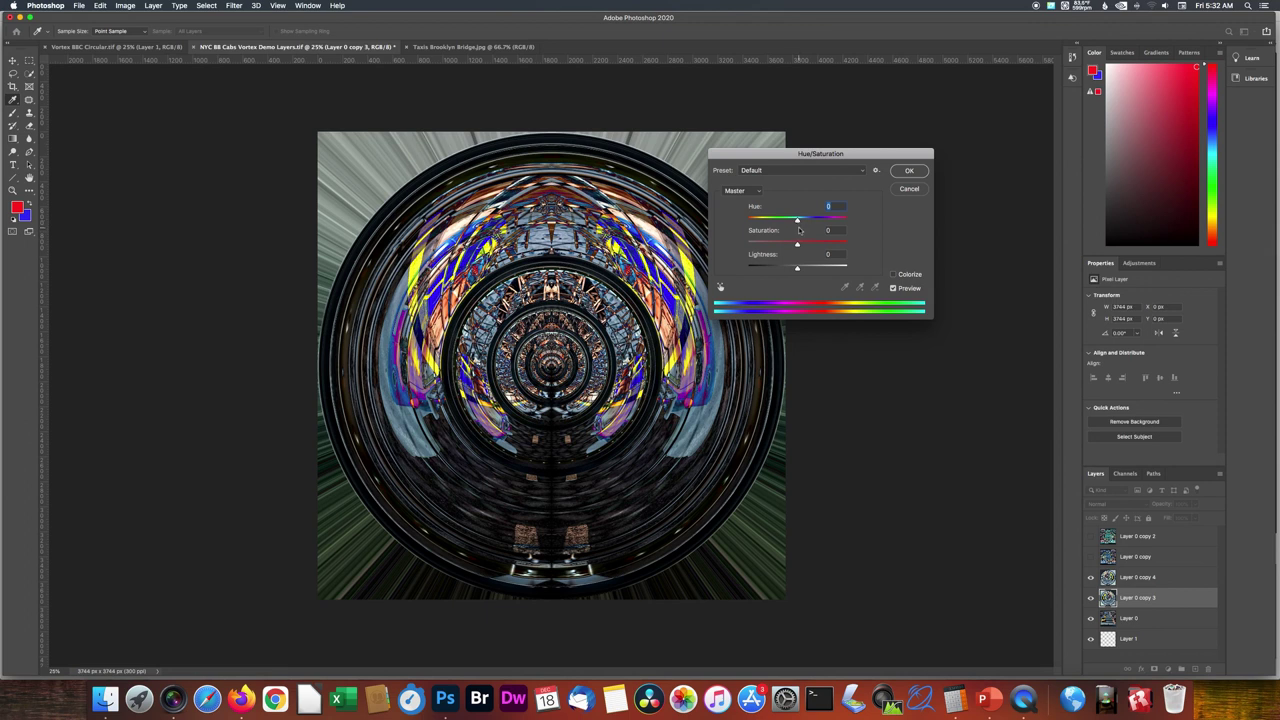
{"action": "mouse_move", "coordinate": [797, 244]}
{"action": "left_mouse_down"}
{"action": "mouse_move", "coordinate": [851, 246]}
{"action": "mouse_move", "coordinate": [815, 246]}
{"action": "left_mouse_up"}
{"action": "left_click", "coordinate": [894, 289]}
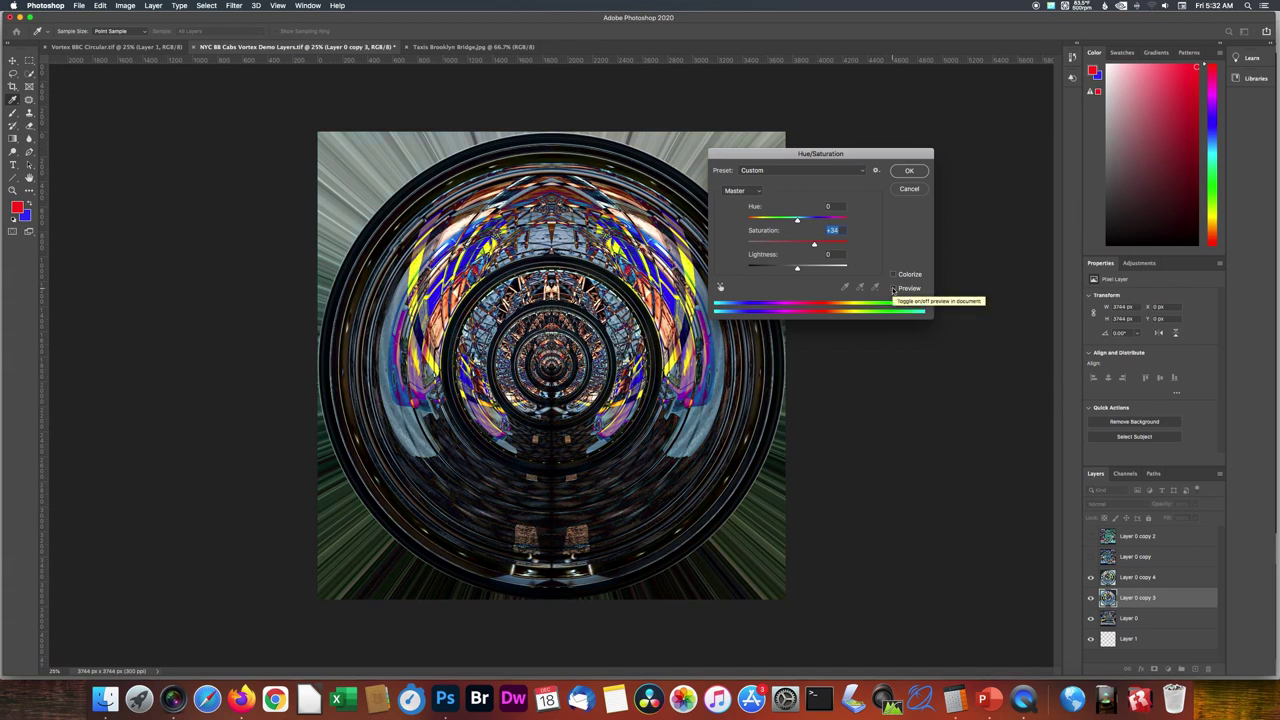
{"action": "left_click", "coordinate": [907, 172]}
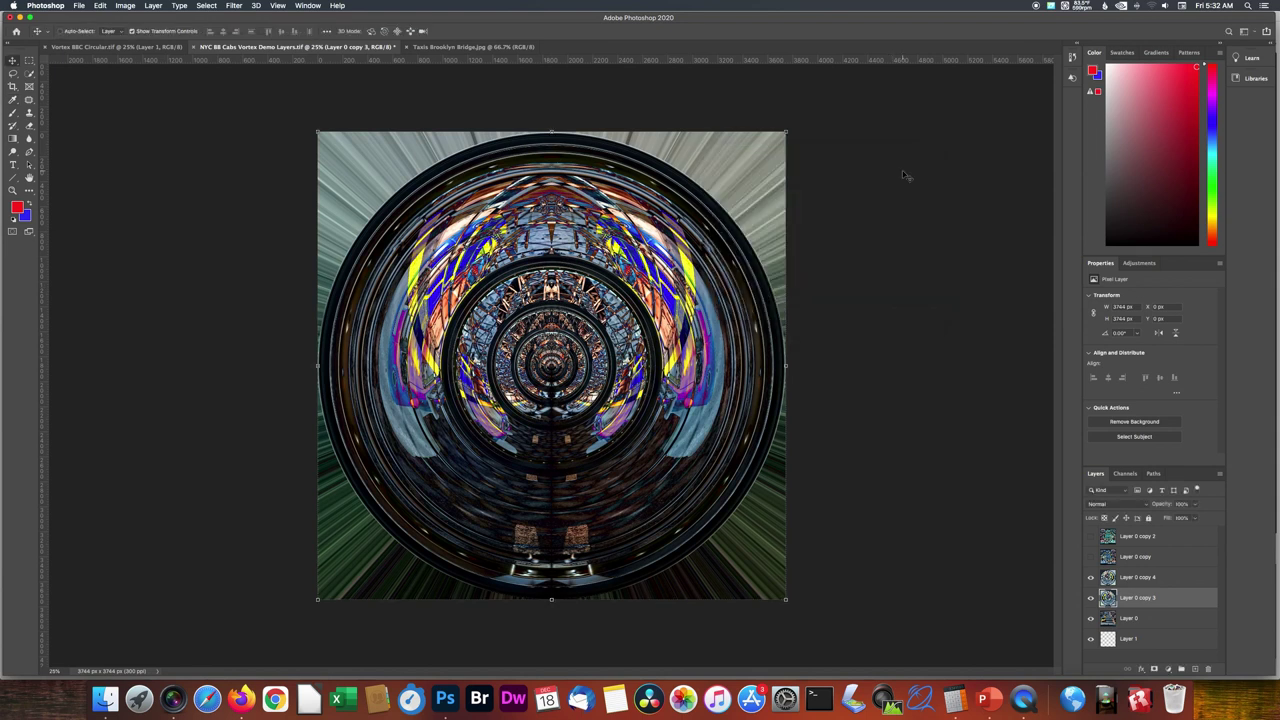
Give Layer 0 copy 4 a Hue/Saturation of +34 saturation and +52 hue
{"action": "left_click", "coordinate": [1119, 580]}
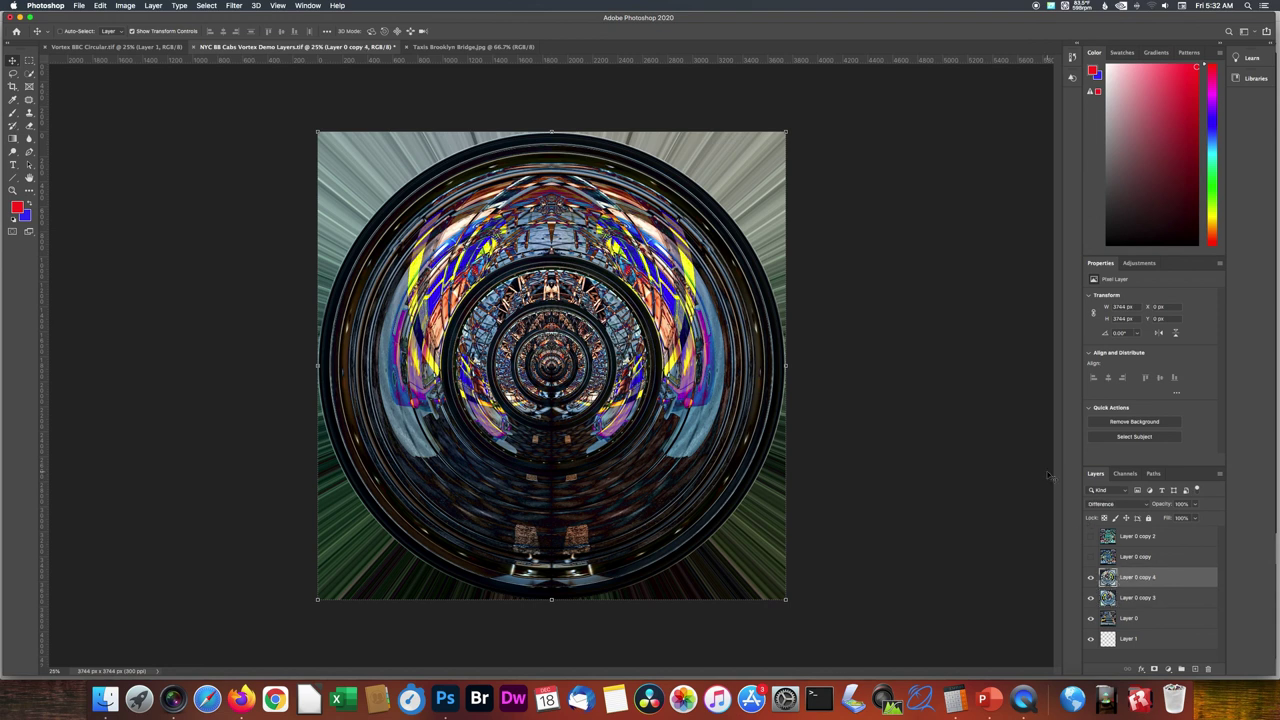
{"action": "key", "text": "super+u"}
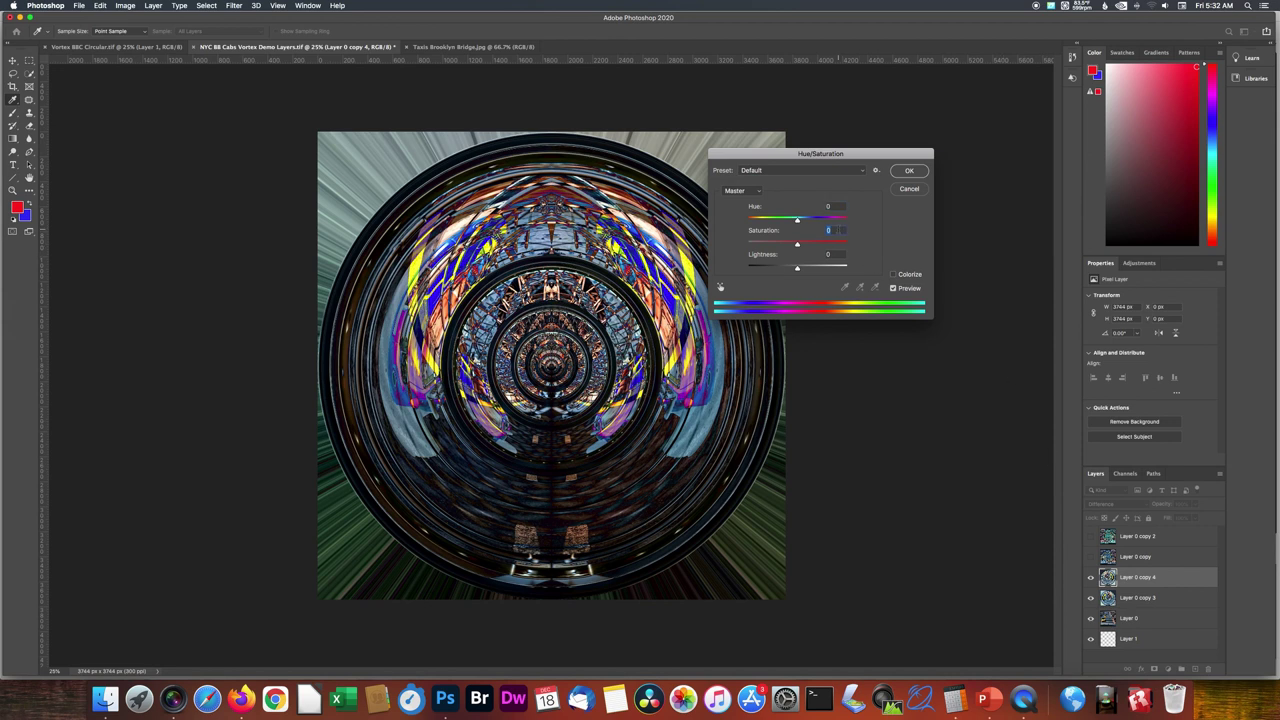
{"action": "type", "text": "34"}
{"action": "left_click_drag", "start_coordinate": [798, 221], "coordinate": [815, 221]}
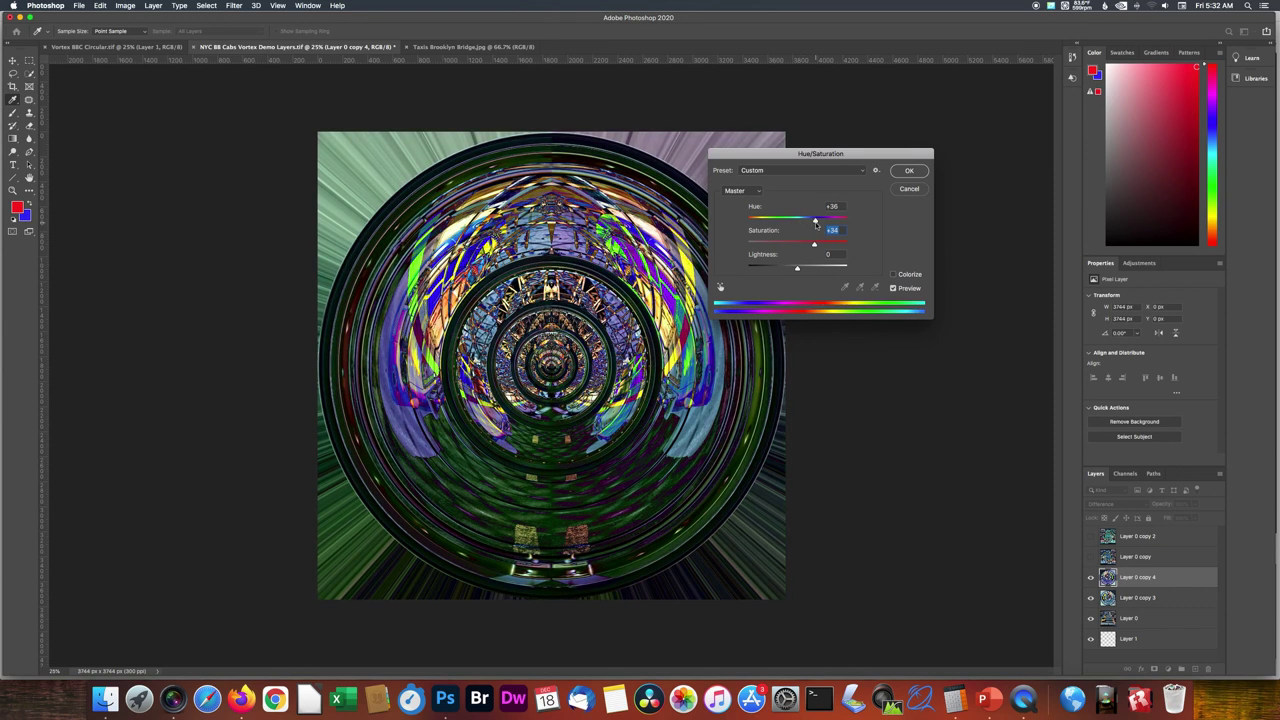
{"action": "left_click_drag", "start_coordinate": [815, 222], "coordinate": [778, 226]}
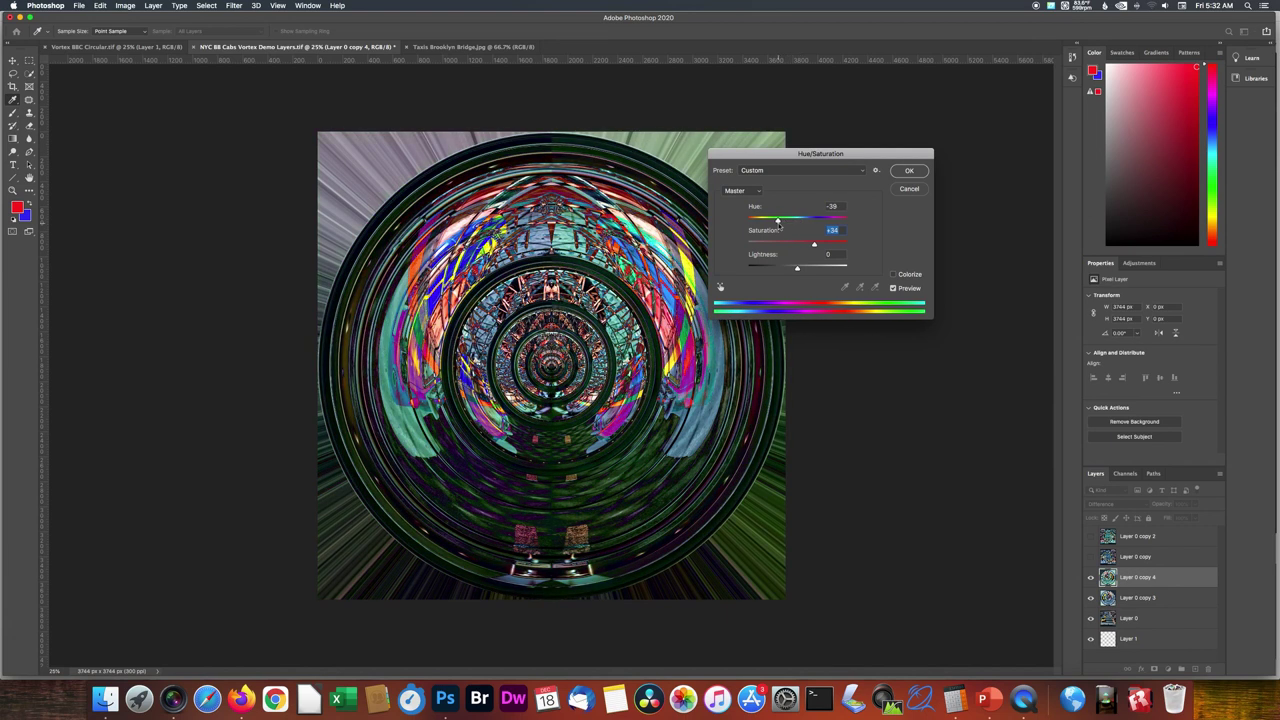
{"action": "left_click_drag", "start_coordinate": [778, 225], "coordinate": [824, 226]}
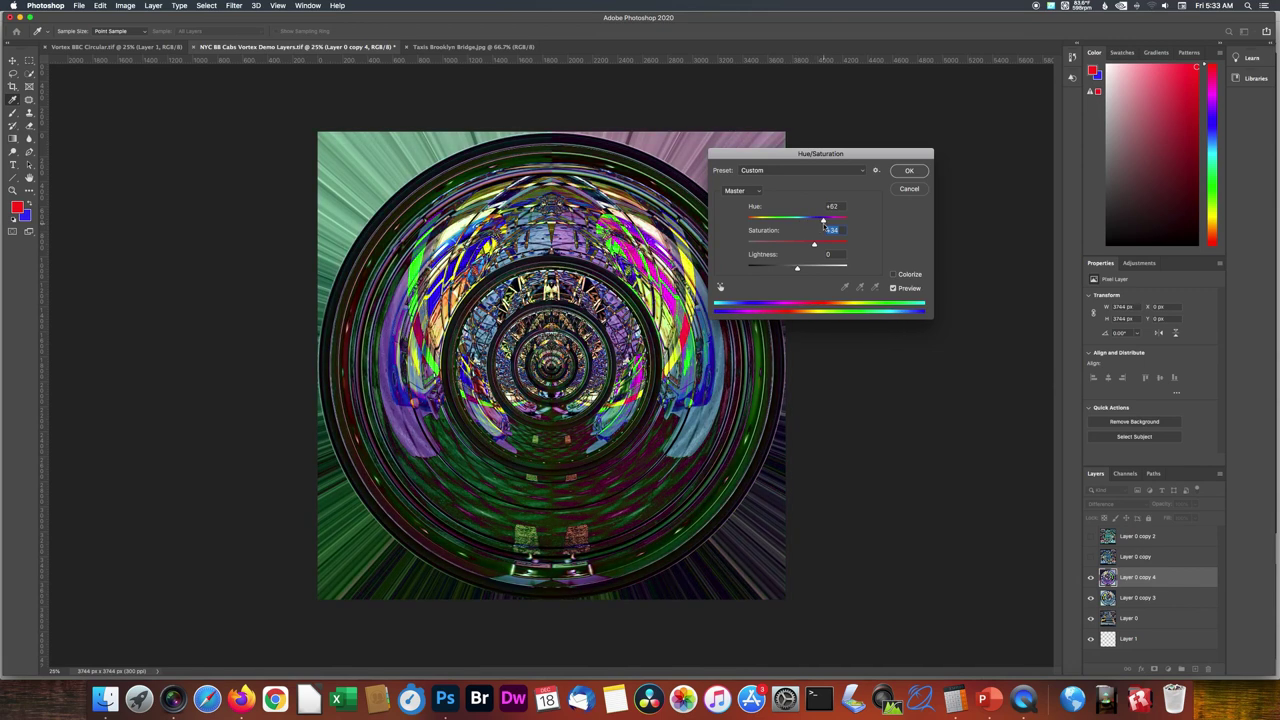
{"action": "key", "text": "Return"}
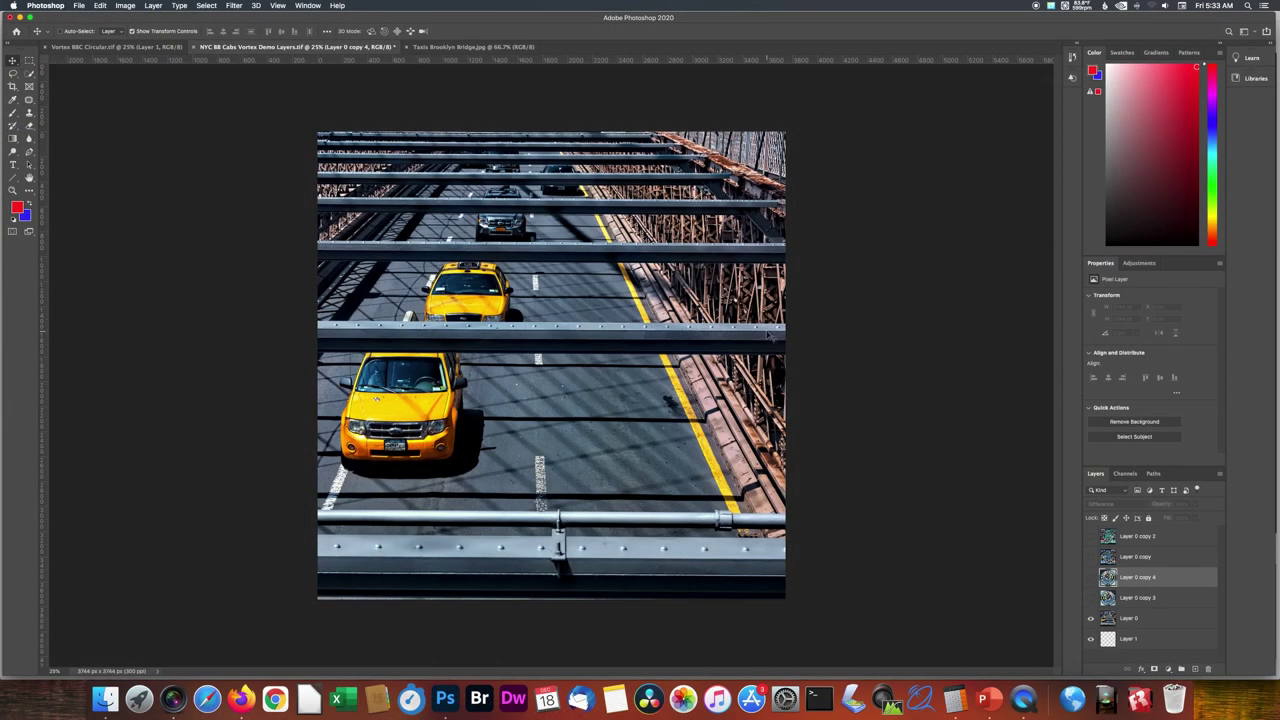
Toggle Layer 0 copy 4's visibility to compare with the taxi photo, then select Layer 0 and bring up the Filter menu
{"action": "left_click", "coordinate": [1122, 619]}
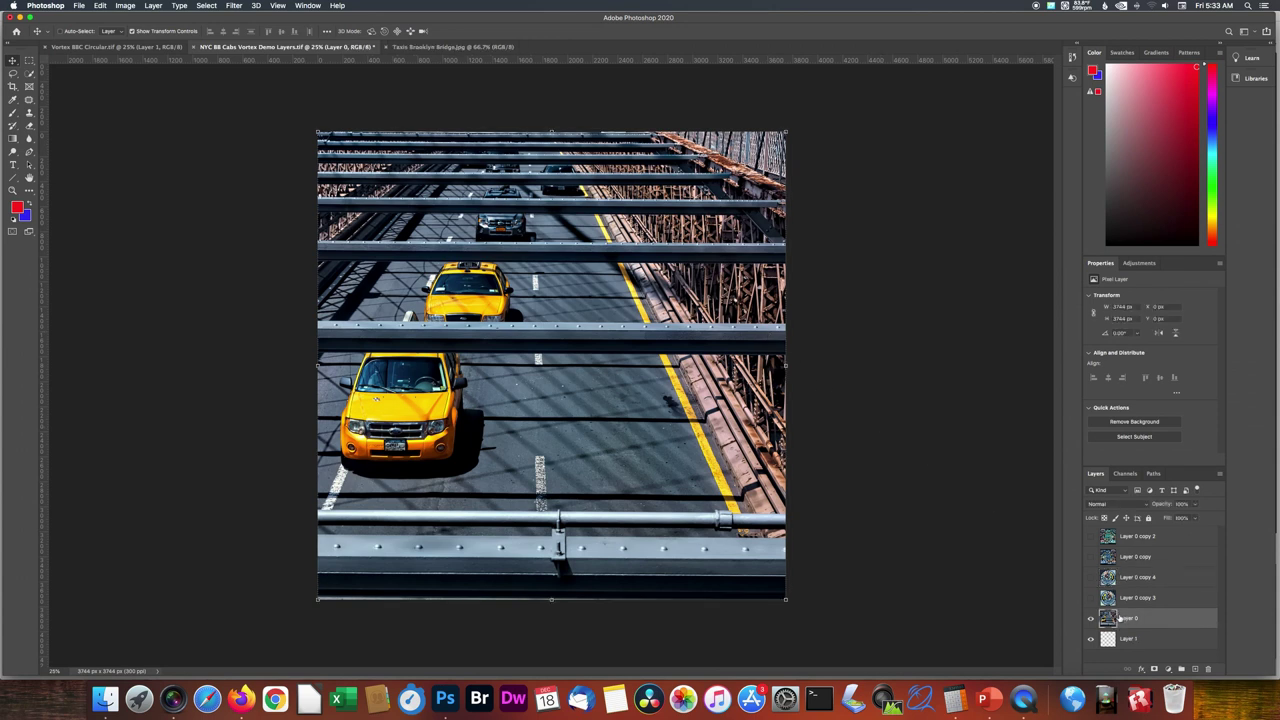
{"action": "left_click", "coordinate": [1091, 577]}
{"action": "left_click", "coordinate": [1091, 577]}
{"action": "left_click", "coordinate": [1127, 577]}
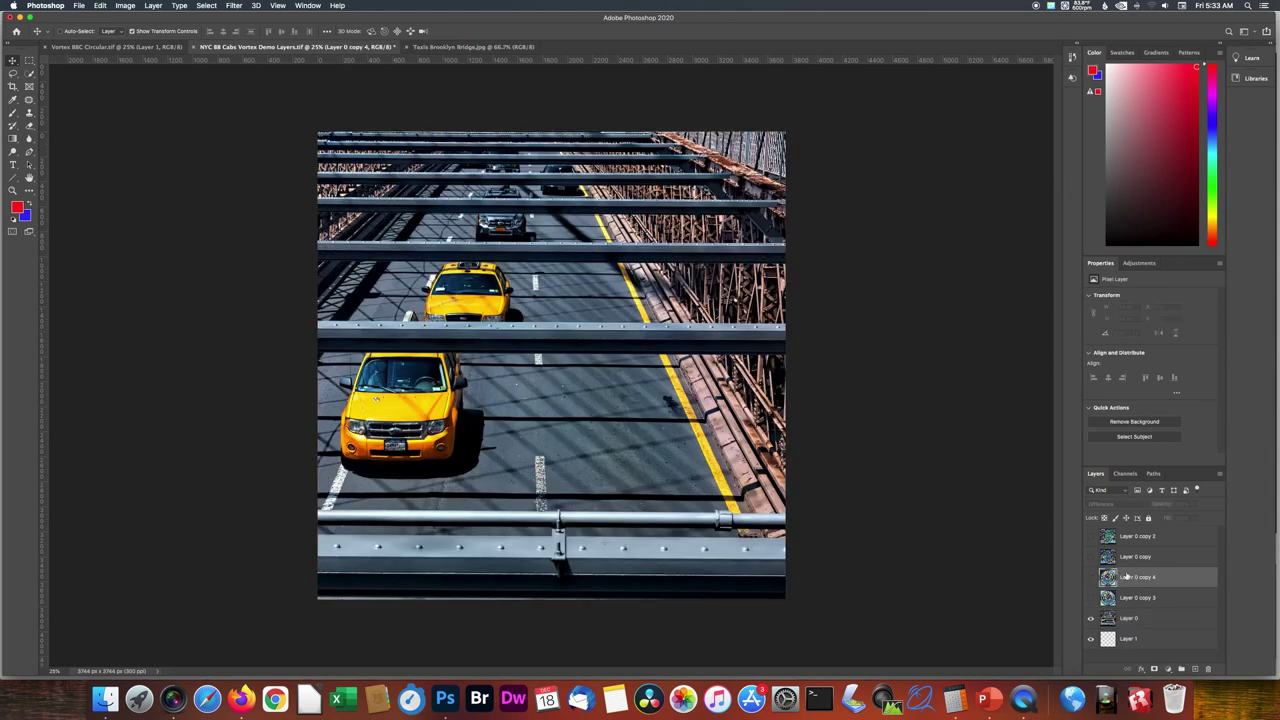
{"action": "left_click", "coordinate": [1091, 577]}
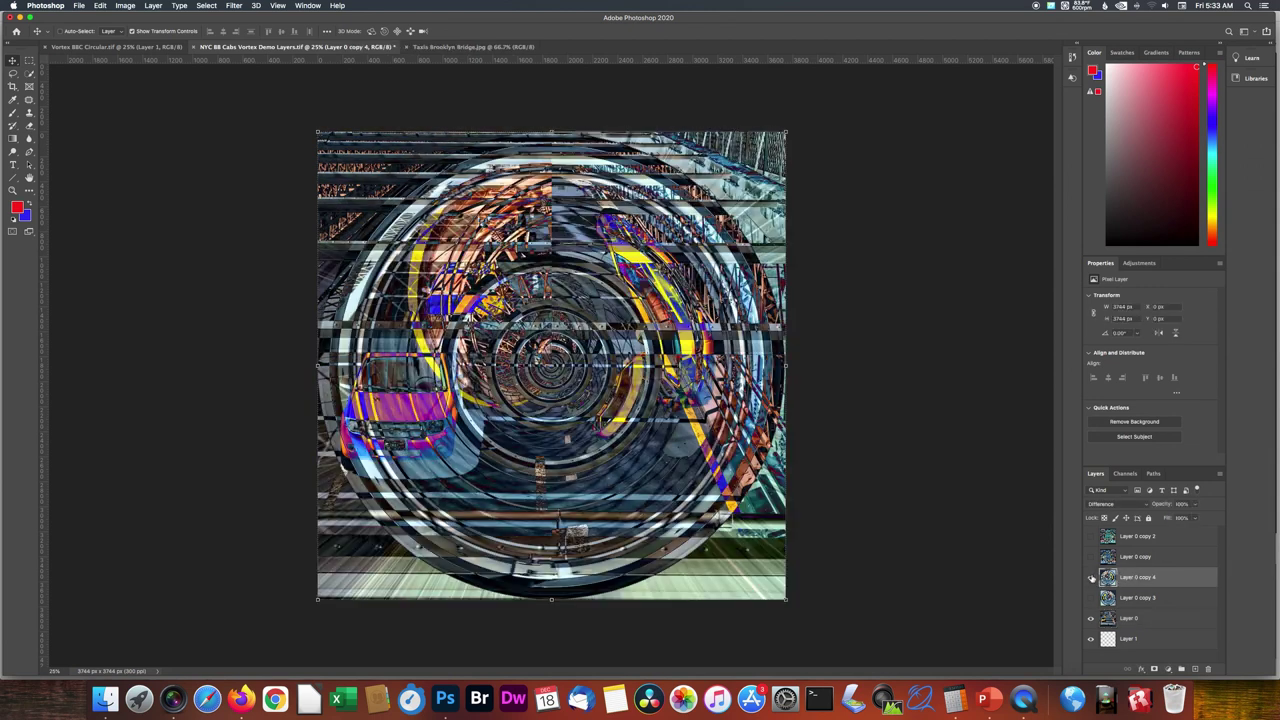
{"action": "left_click", "coordinate": [1091, 577]}
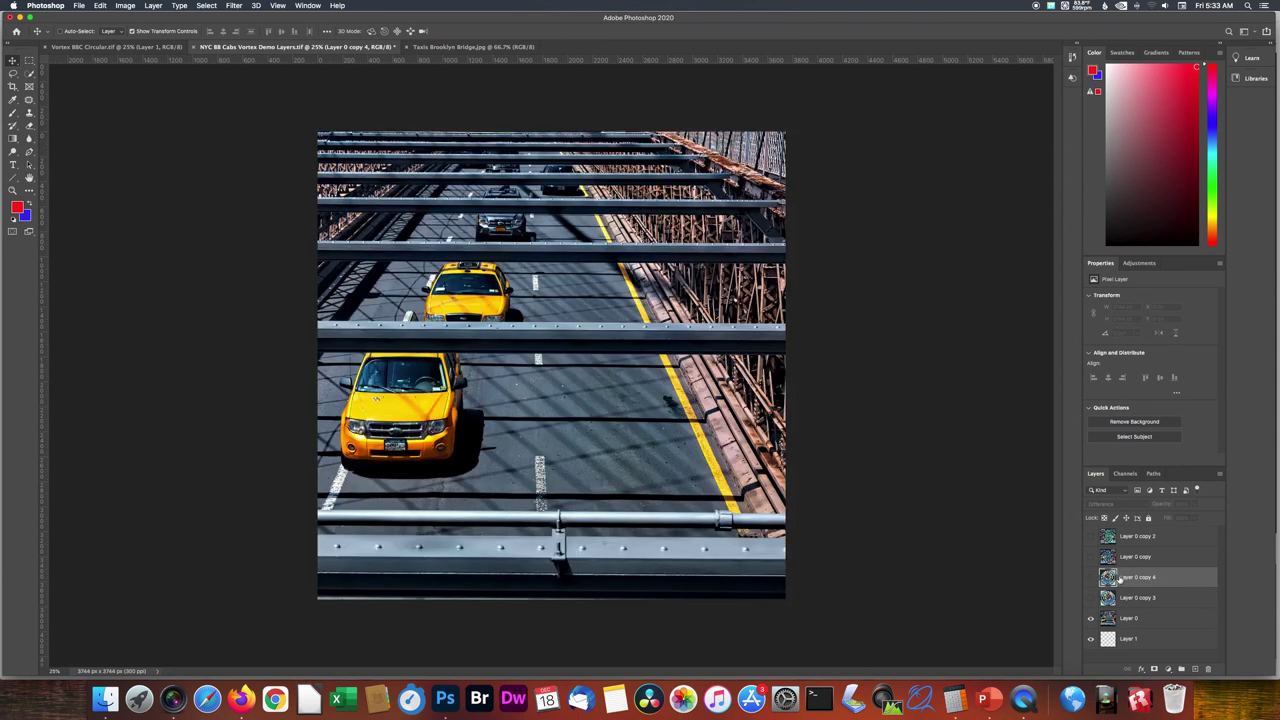
{"action": "left_click", "coordinate": [1124, 618]}
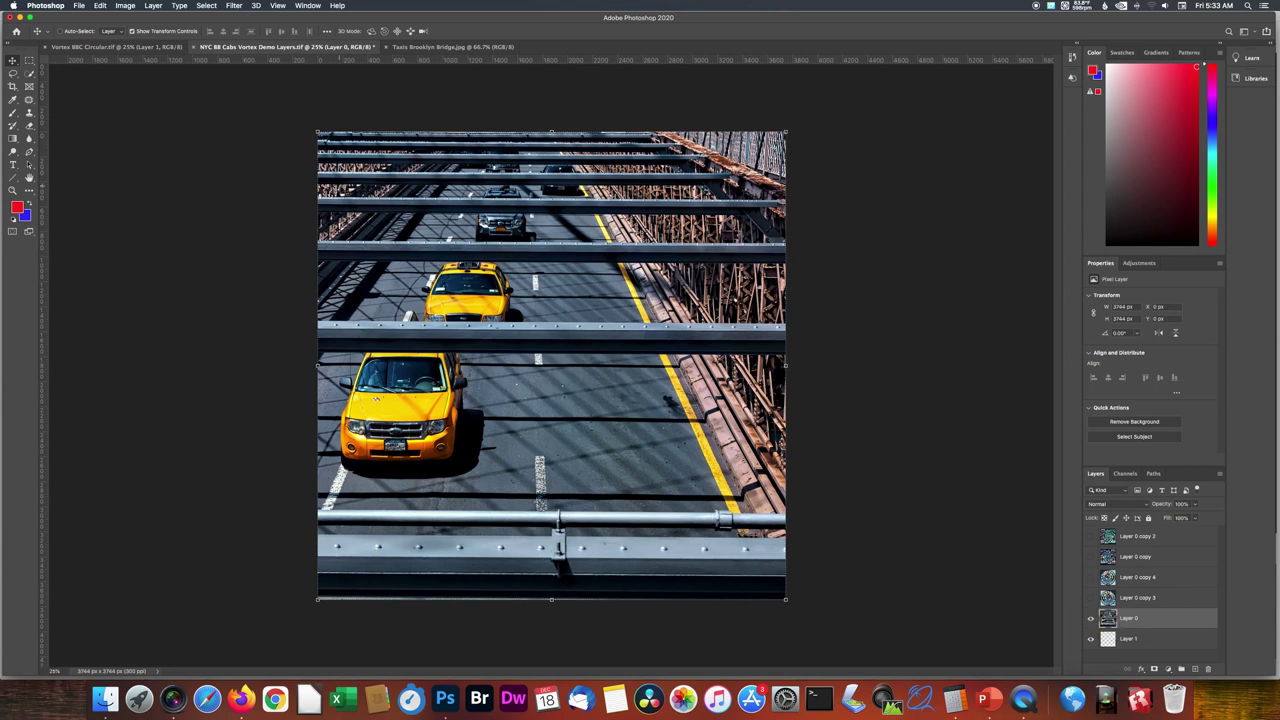
{"action": "left_click", "coordinate": [234, 6]}
Apply the Twirl filter to the Layer 0 taxi photo at a 360° angle
{"action": "mouse_move", "coordinate": [262, 138]}
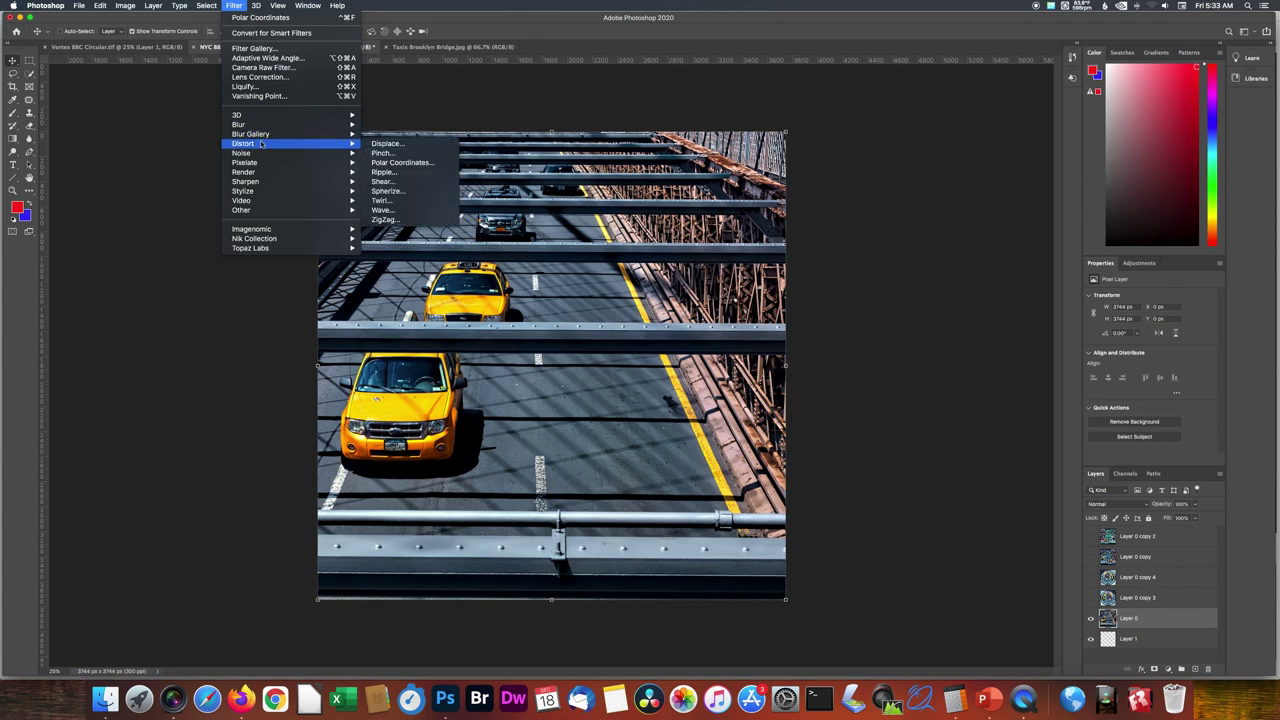
{"action": "left_click", "coordinate": [380, 201]}
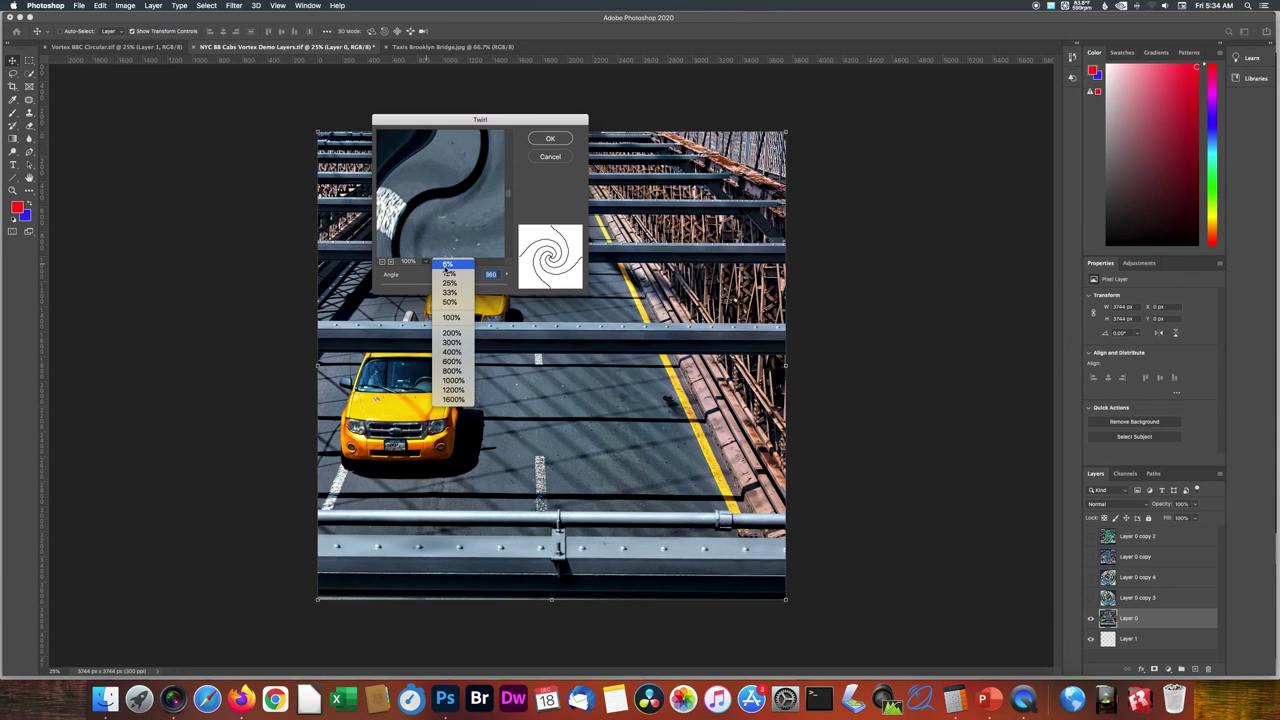
{"action": "left_click", "coordinate": [446, 264]}
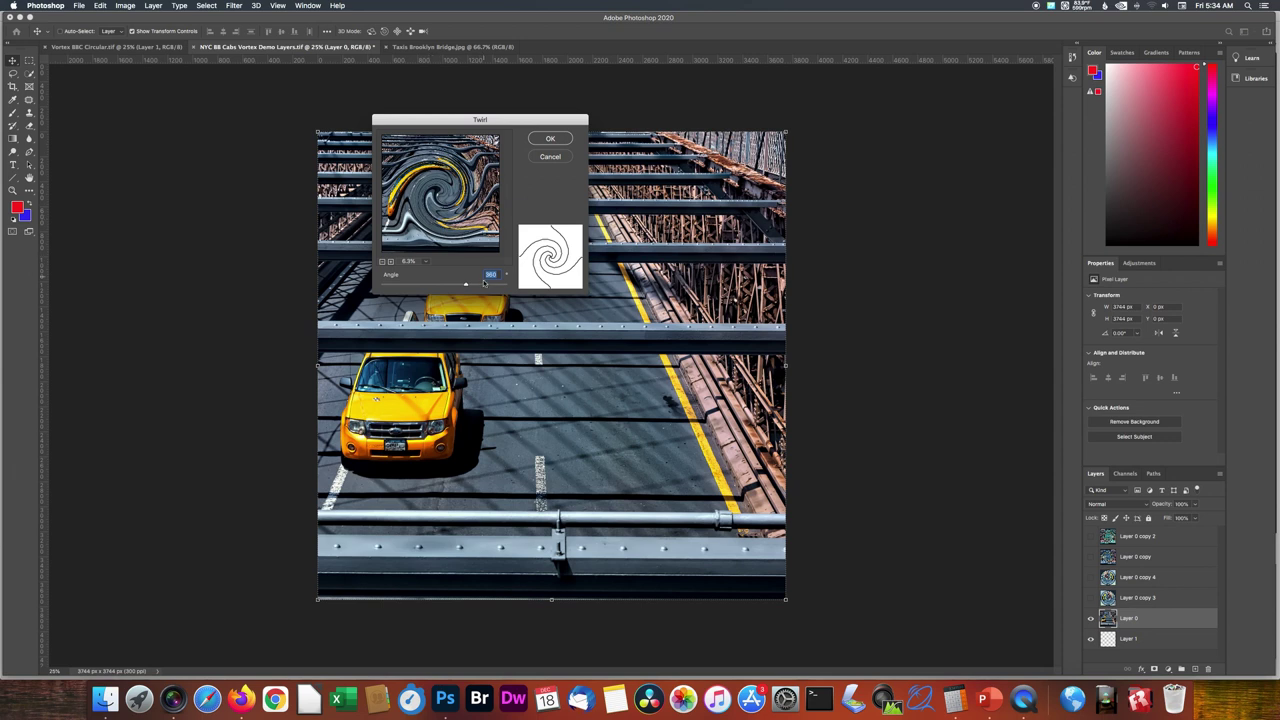
{"action": "key", "text": "Up"}
{"action": "key", "text": "Up"}
{"action": "key", "text": "Up"}
{"action": "key", "text": "Up"}
{"action": "key", "text": "Up"}
{"action": "left_click_drag", "start_coordinate": [465, 286], "coordinate": [469, 286]}
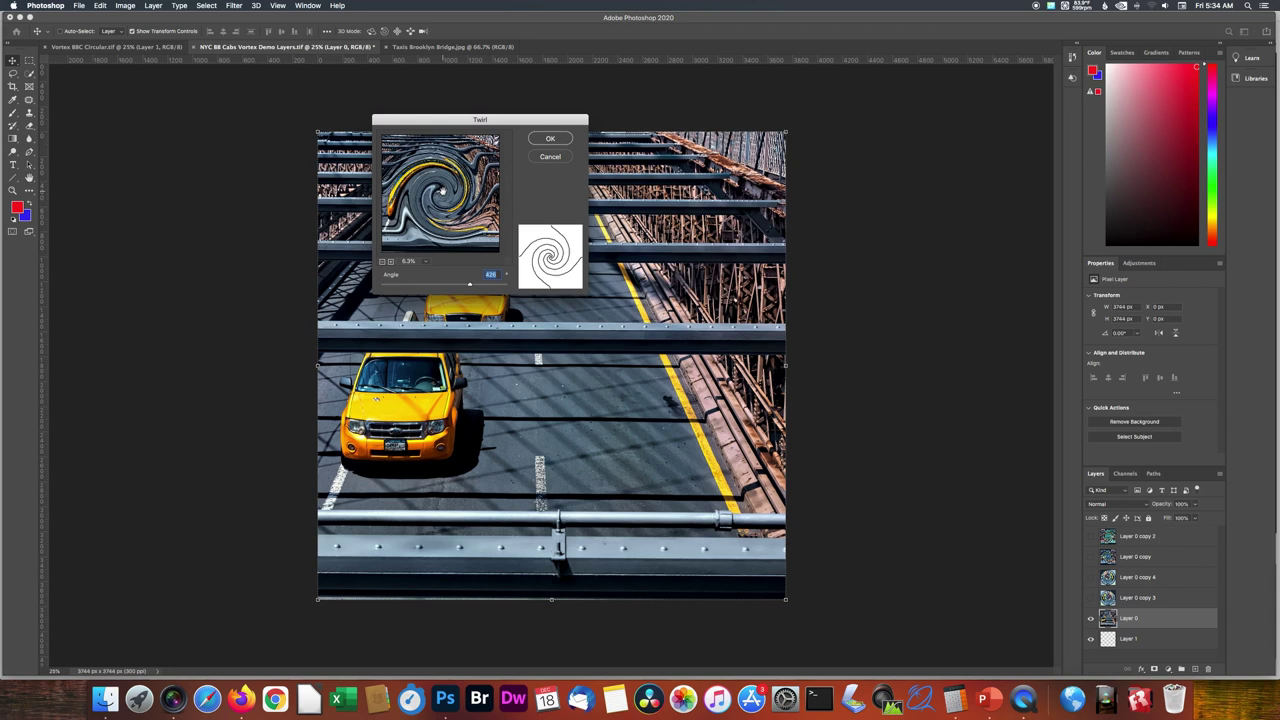
{"action": "left_click", "coordinate": [469, 284]}
{"action": "type", "text": "360"}
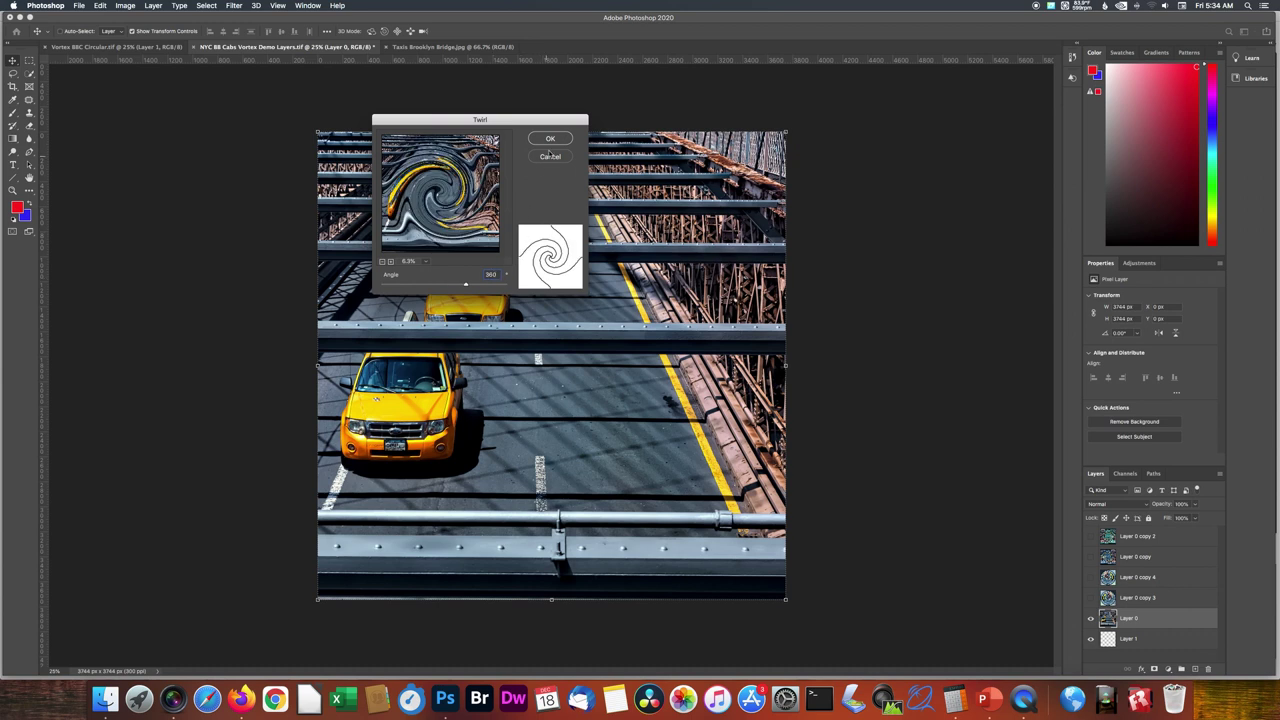
{"action": "left_click", "coordinate": [550, 139]}
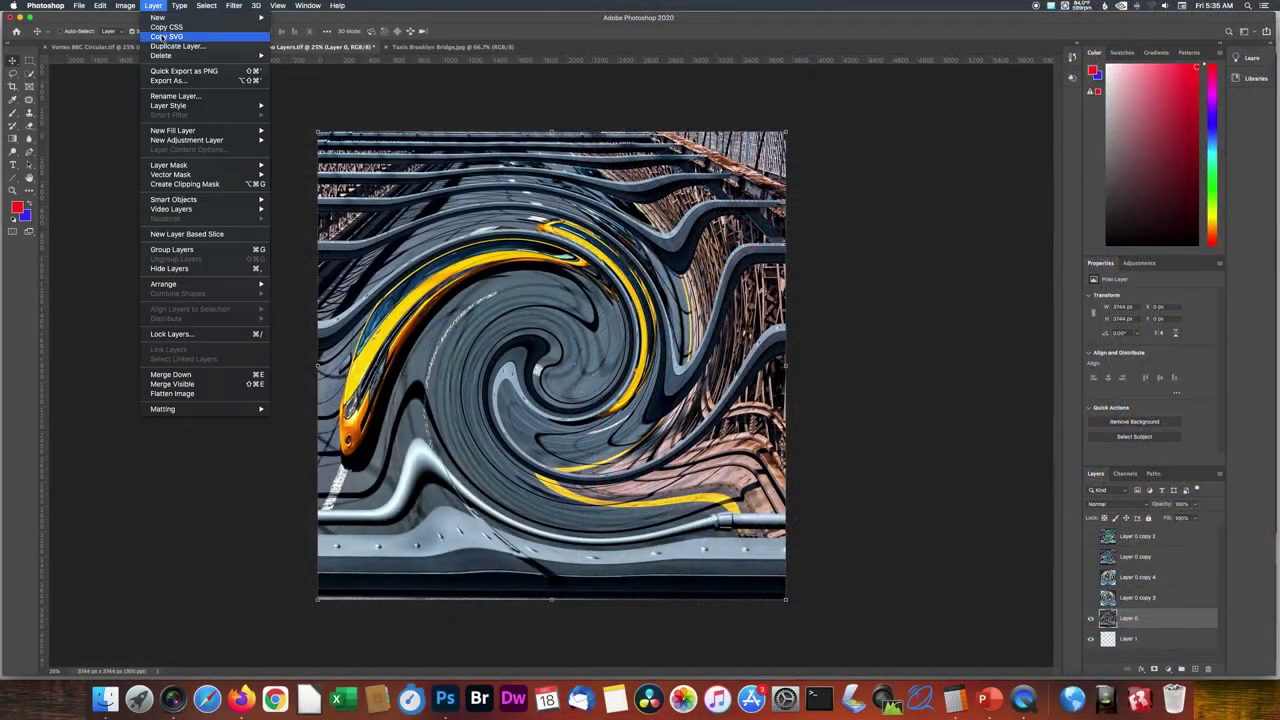
Duplicate the twirled layer and flip the copy horizontally
{"action": "left_click", "coordinate": [160, 46]}
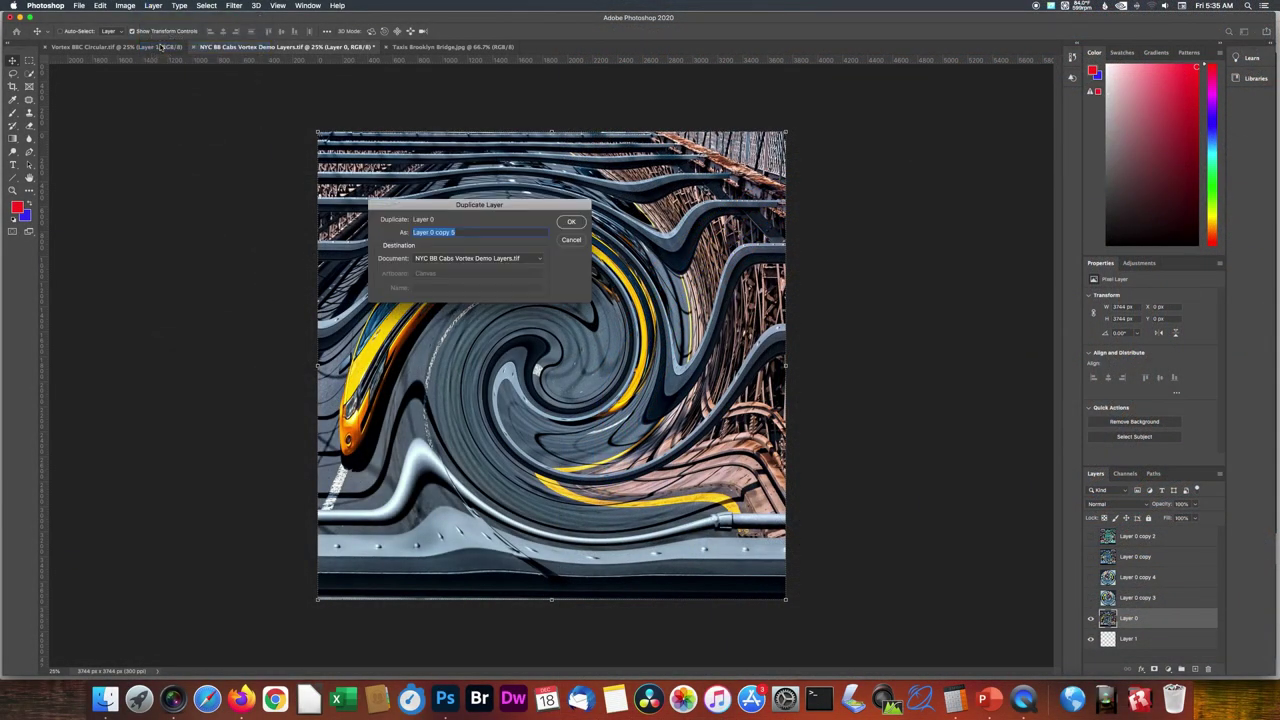
{"action": "key", "text": "Return"}
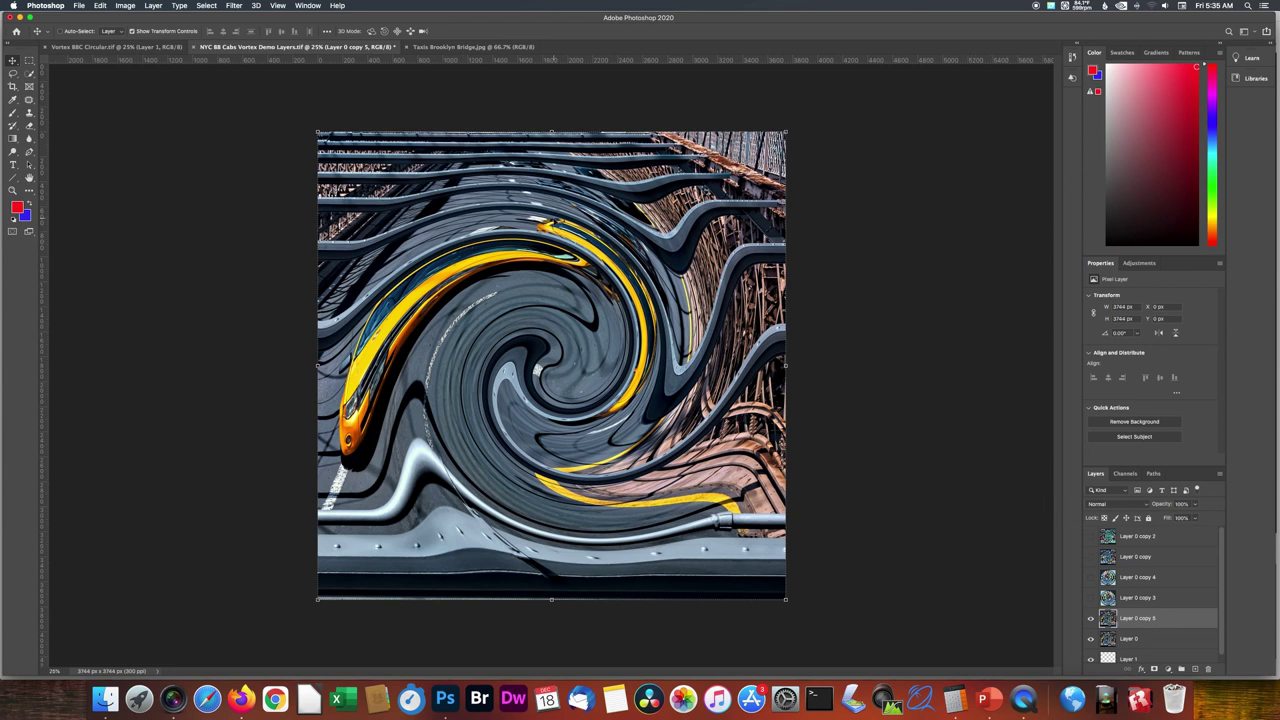
{"action": "left_click", "coordinate": [98, 7]}
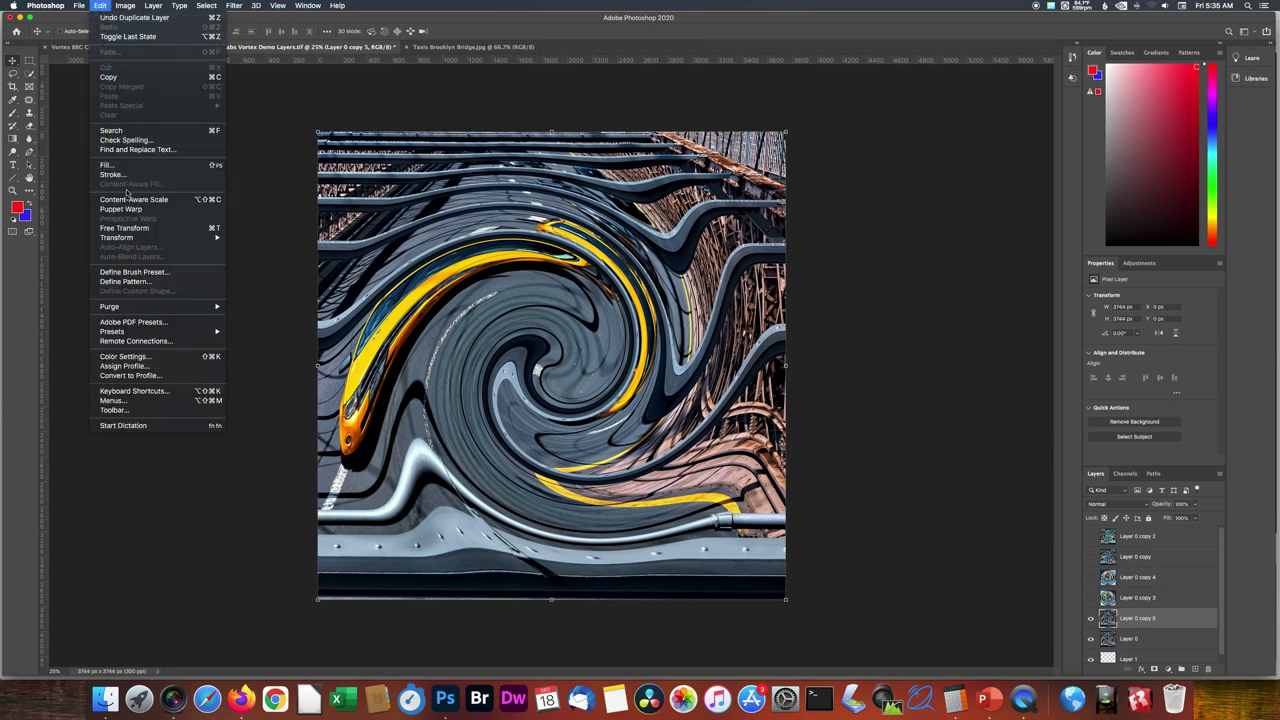
{"action": "mouse_move", "coordinate": [130, 242]}
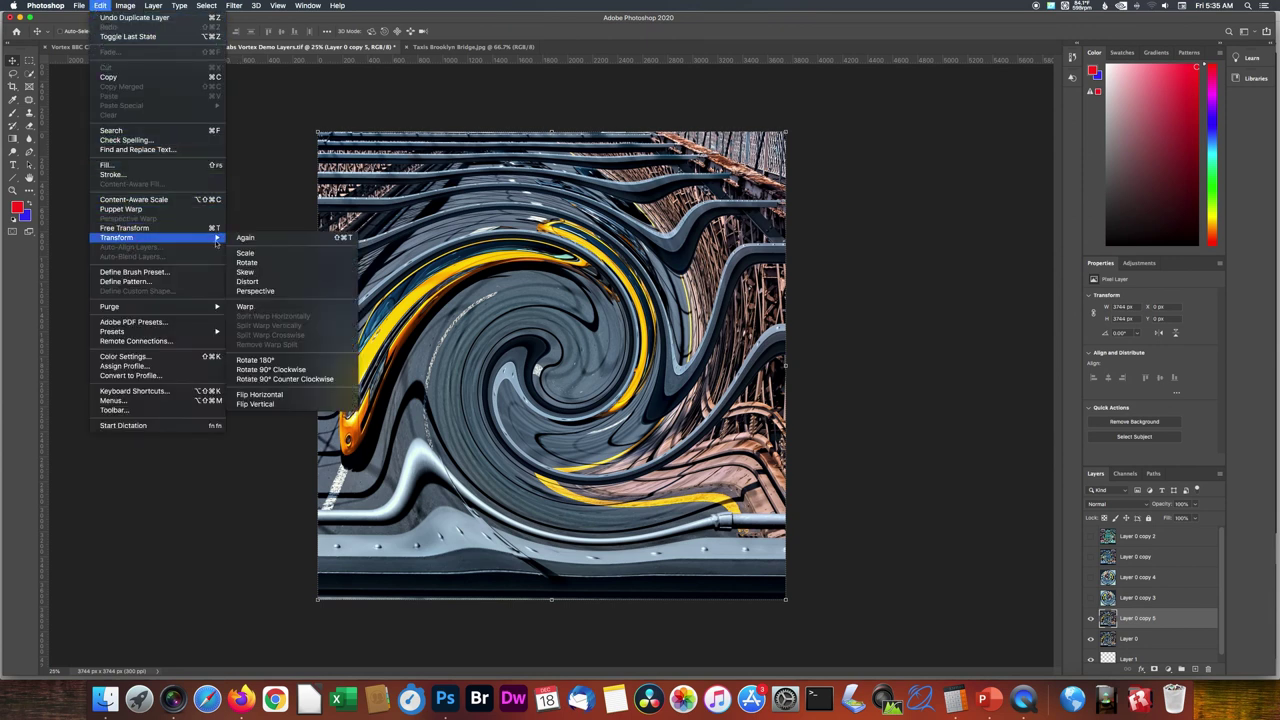
{"action": "left_click", "coordinate": [274, 397]}
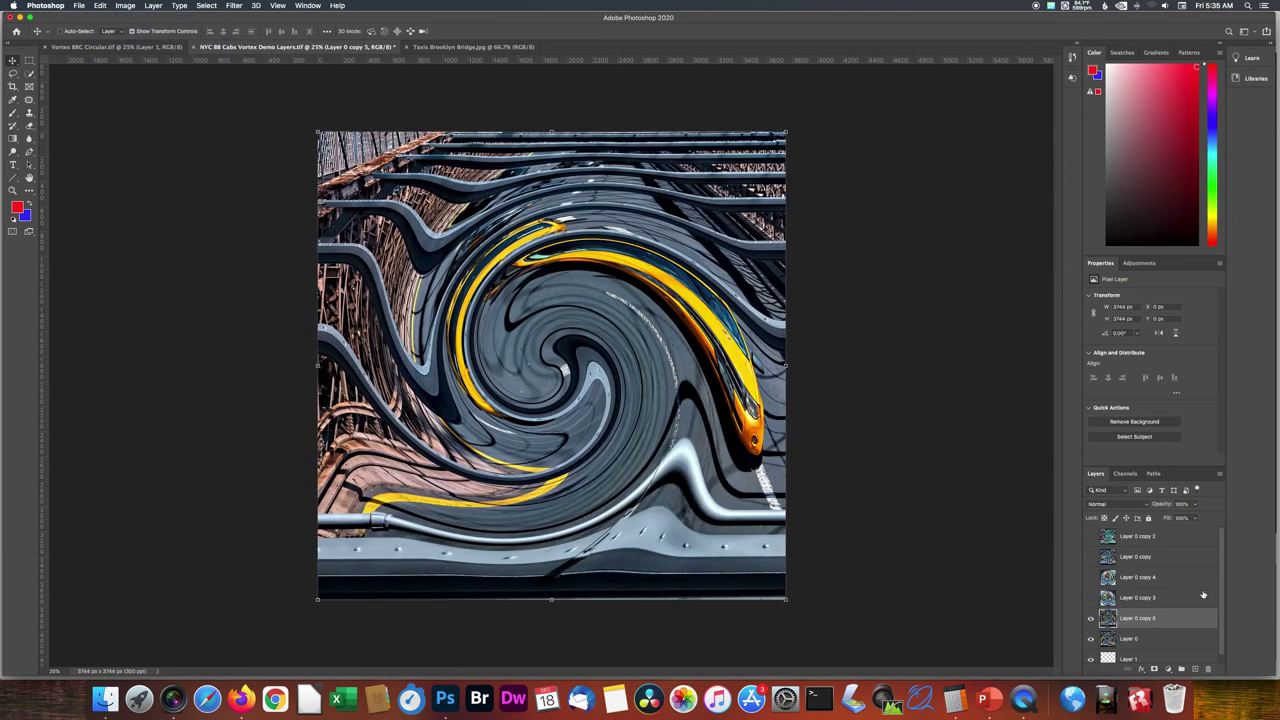
Set the flipped layer's blend mode to Difference
{"action": "left_click", "coordinate": [1145, 505]}
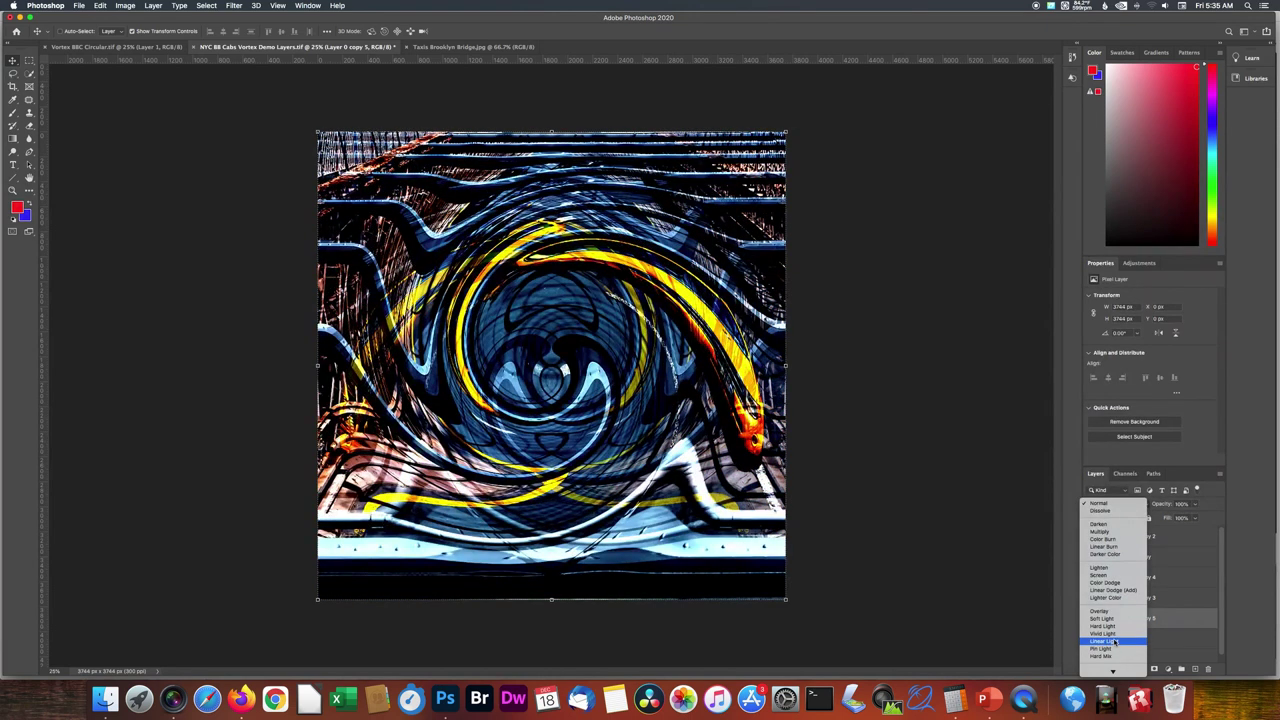
{"action": "scroll", "coordinate": [1110, 643], "scroll_direction": "down", "scroll_amount": 3}
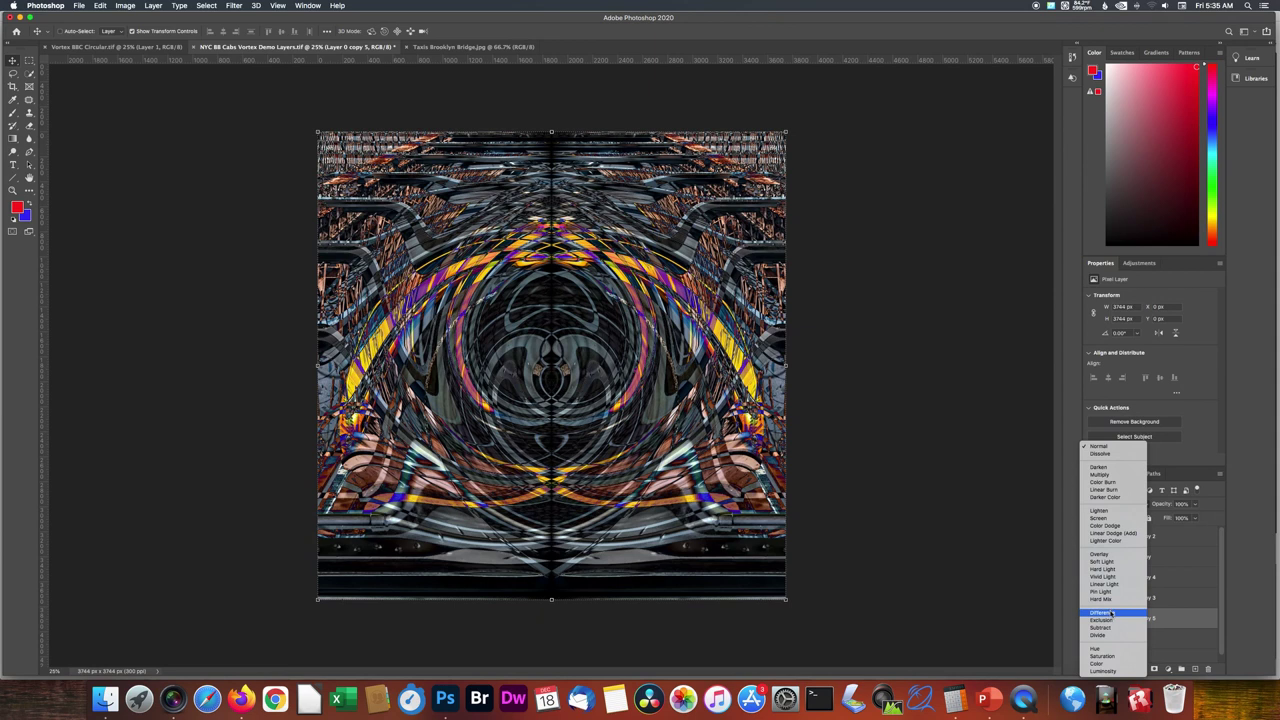
{"action": "left_click", "coordinate": [1111, 612]}
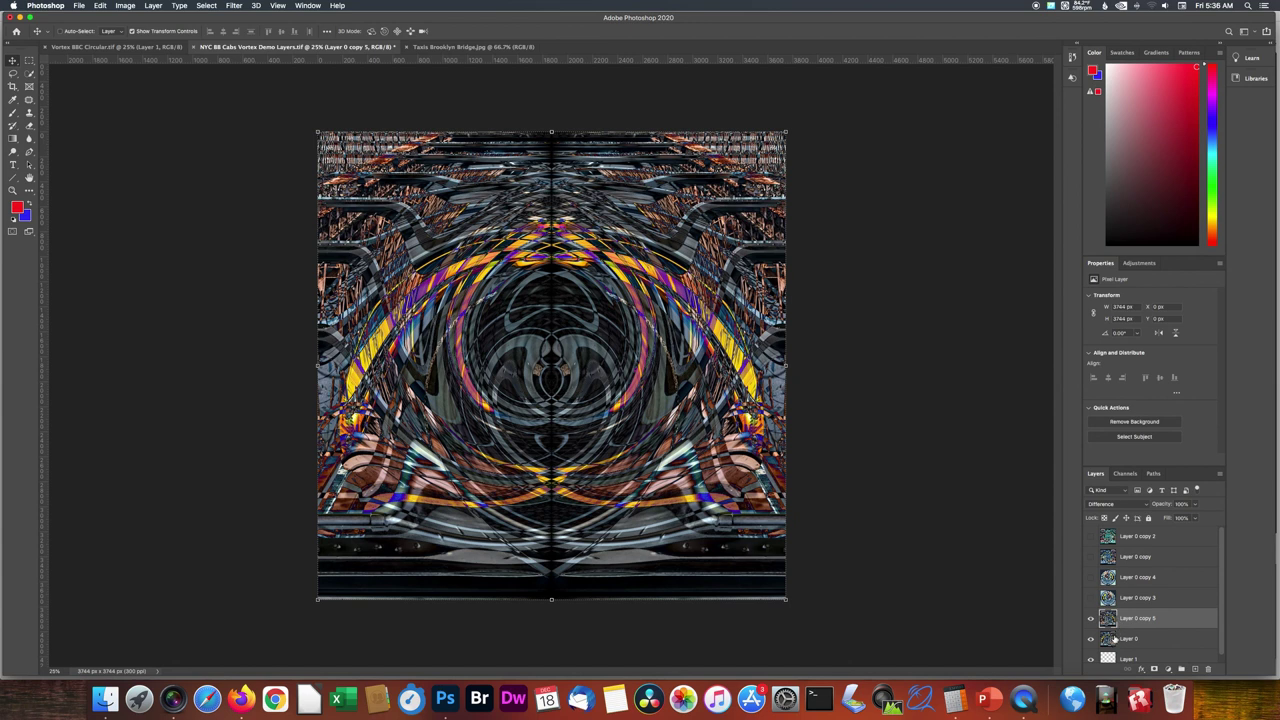
Raise the saturation of Layer 0 with a Hue/Saturation adjustment
{"action": "left_click", "coordinate": [1107, 640]}
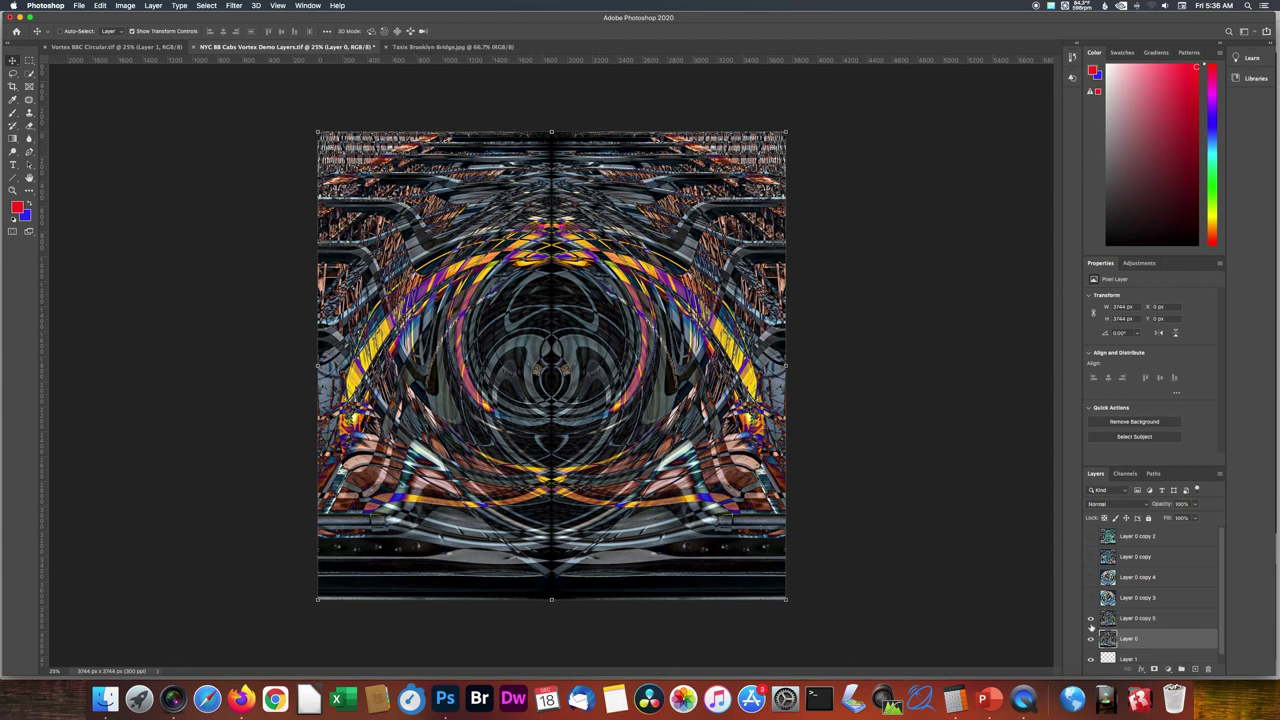
{"action": "left_click", "coordinate": [1091, 619]}
{"action": "left_click", "coordinate": [1091, 619]}
{"action": "left_click", "coordinate": [1091, 619]}
{"action": "left_click", "coordinate": [1091, 619]}
{"action": "key", "text": "super+u"}
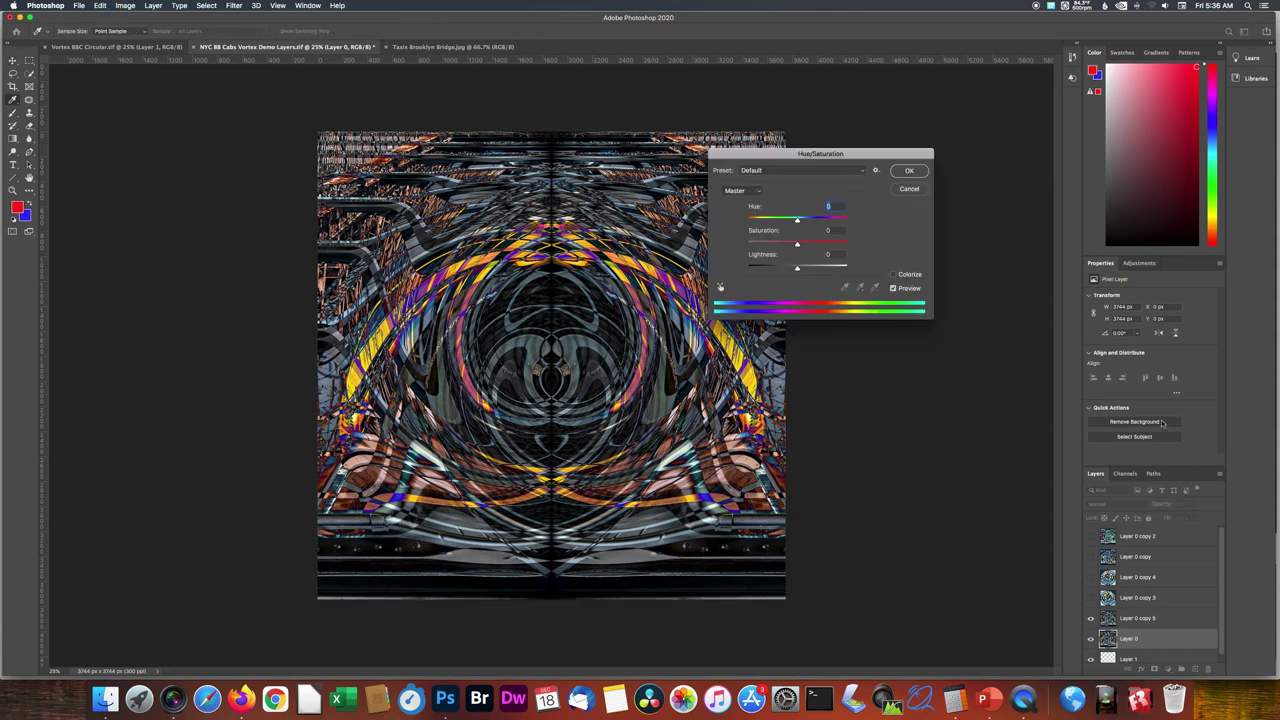
{"action": "left_click", "coordinate": [816, 244]}
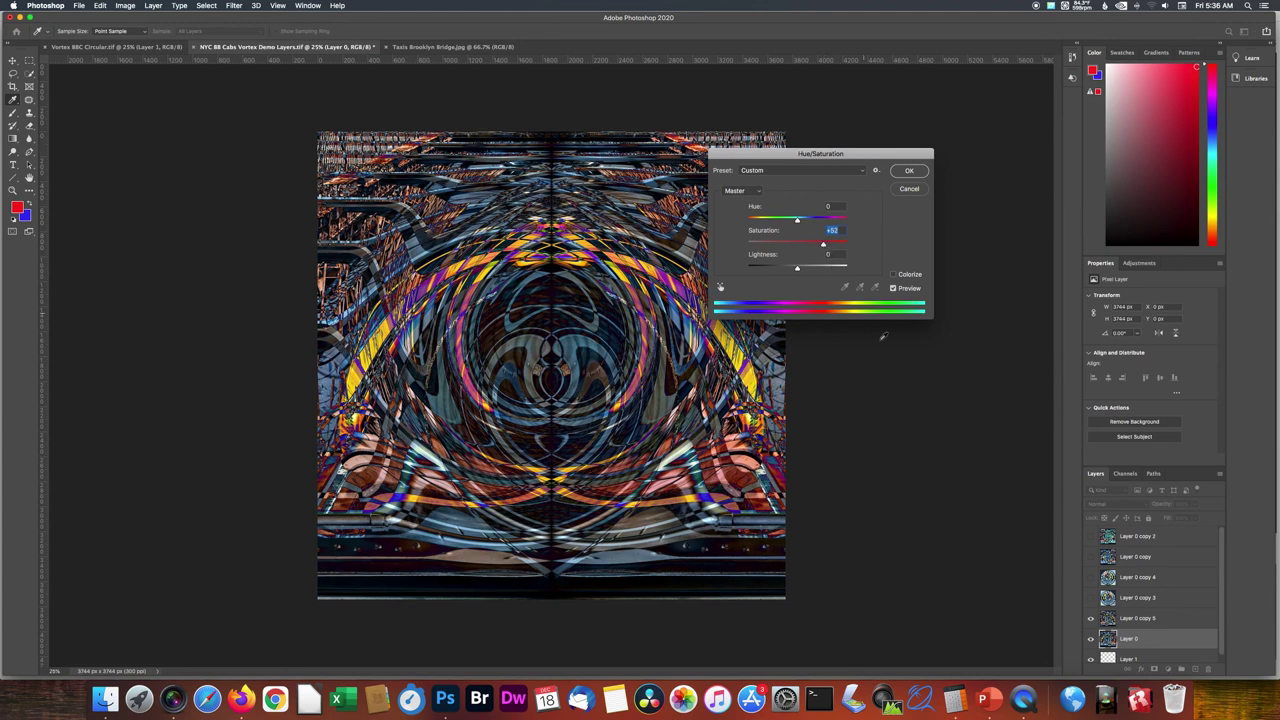
{"action": "left_click", "coordinate": [910, 180]}
Set Hue/Saturation saturation to 52 on Layer 0 copy 5
{"action": "key", "text": "alt+]"}
{"action": "key", "text": "super+u"}
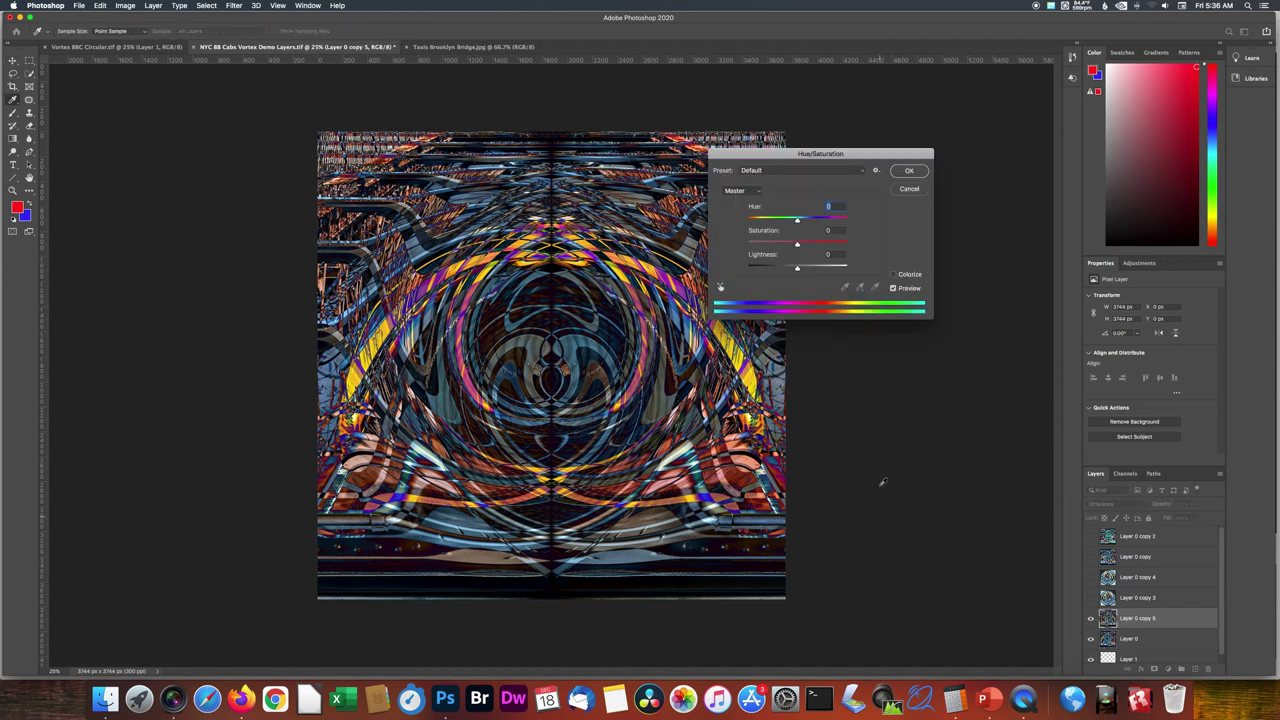
{"action": "left_click", "coordinate": [836, 230]}
{"action": "type", "text": "52"}
{"action": "key", "text": "Return"}
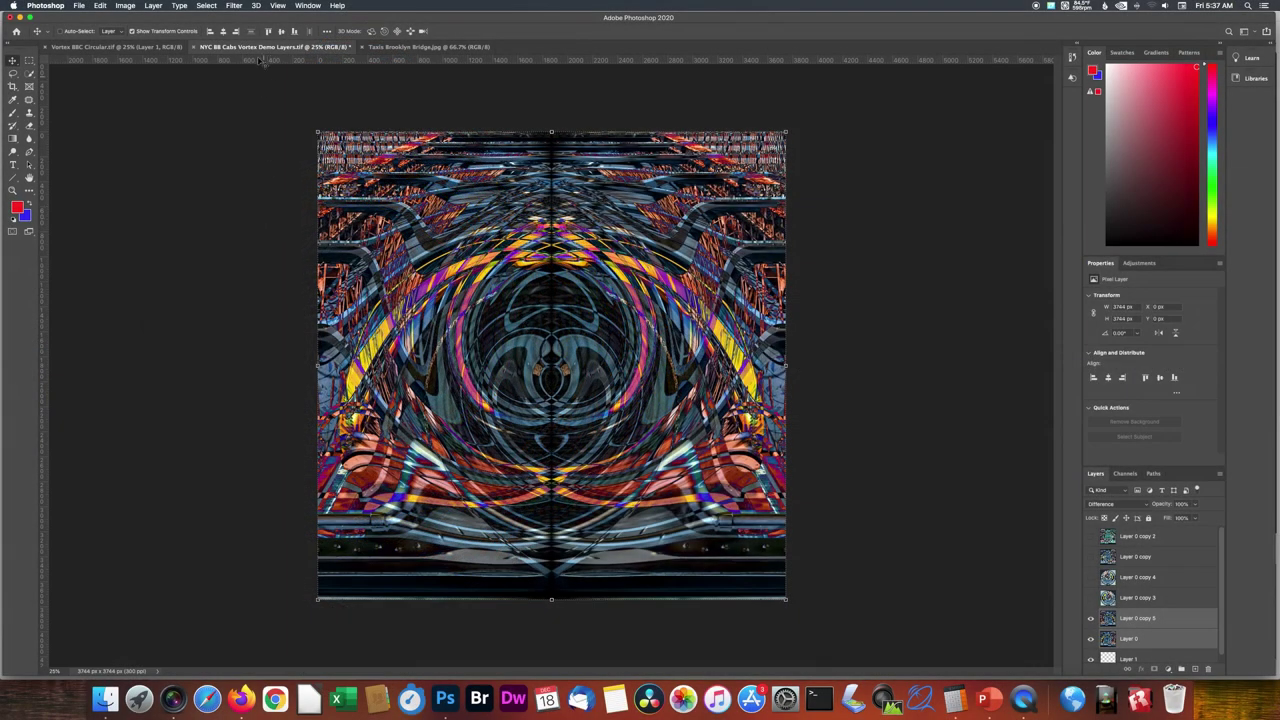
Merge the two swirl layers and rotate the canvas by an arbitrary 45°
{"action": "left_click", "coordinate": [156, 8]}
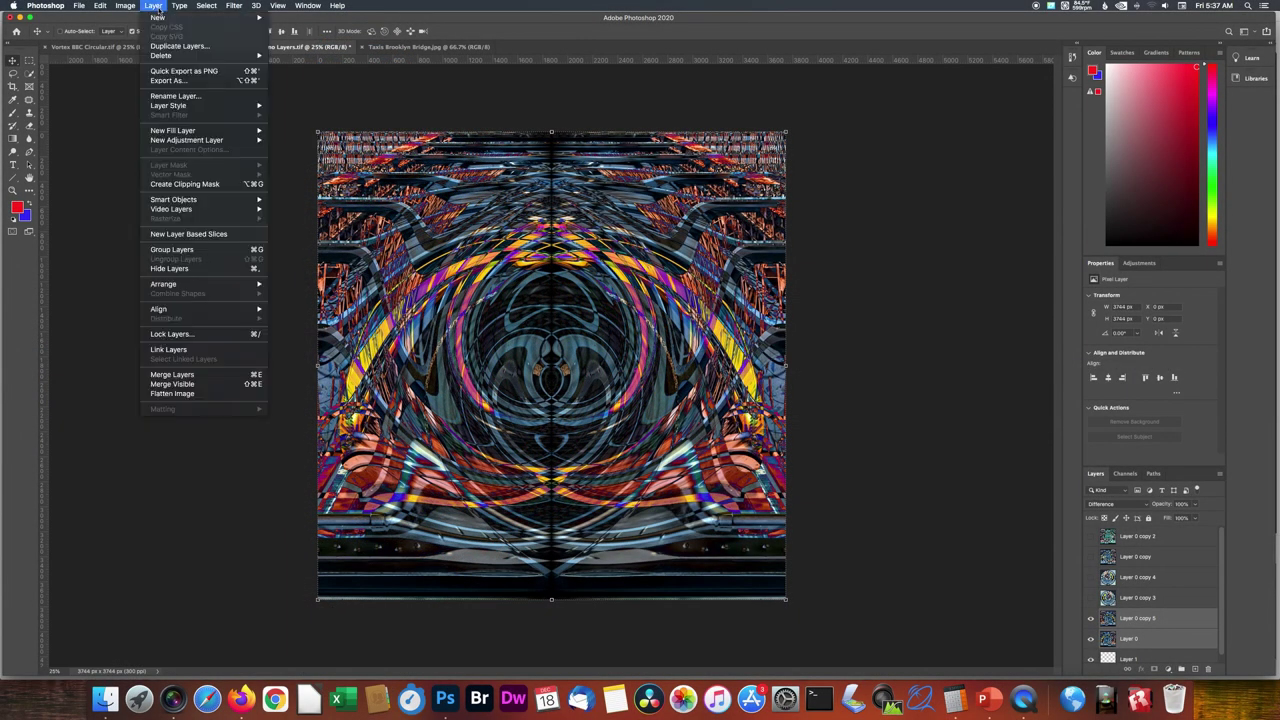
{"action": "left_click", "coordinate": [172, 374]}
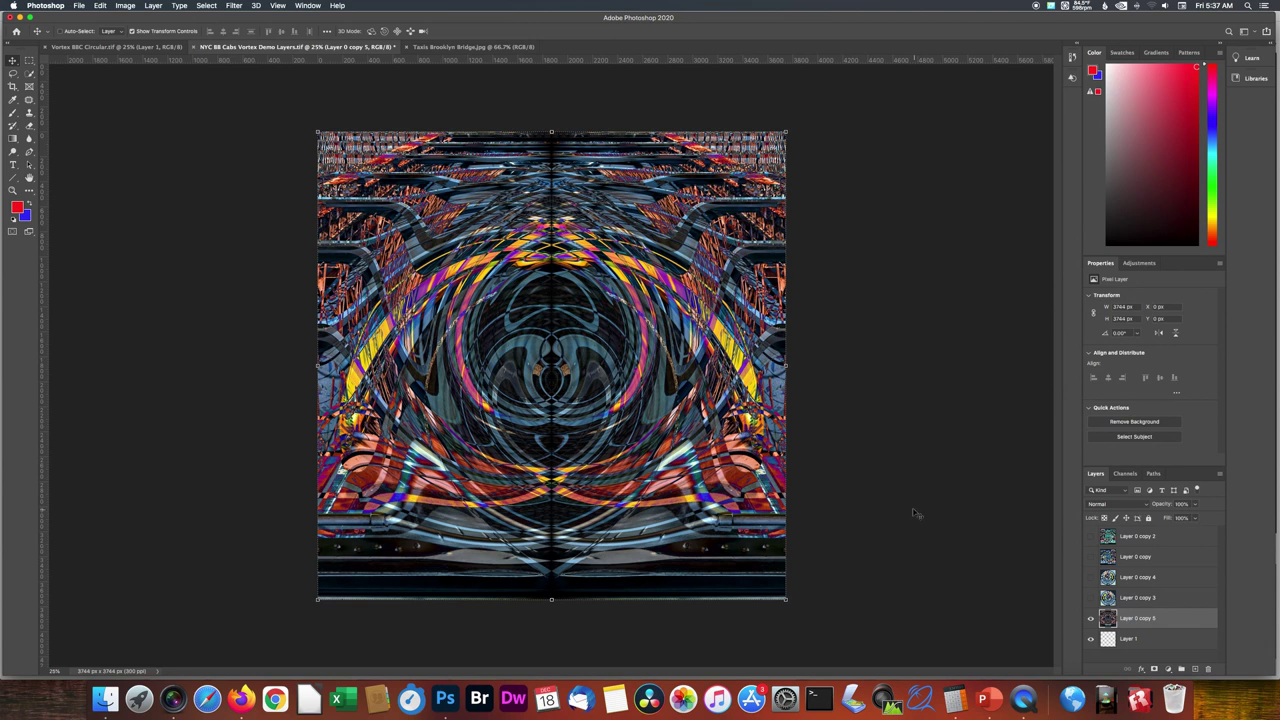
{"action": "left_click", "coordinate": [125, 5]}
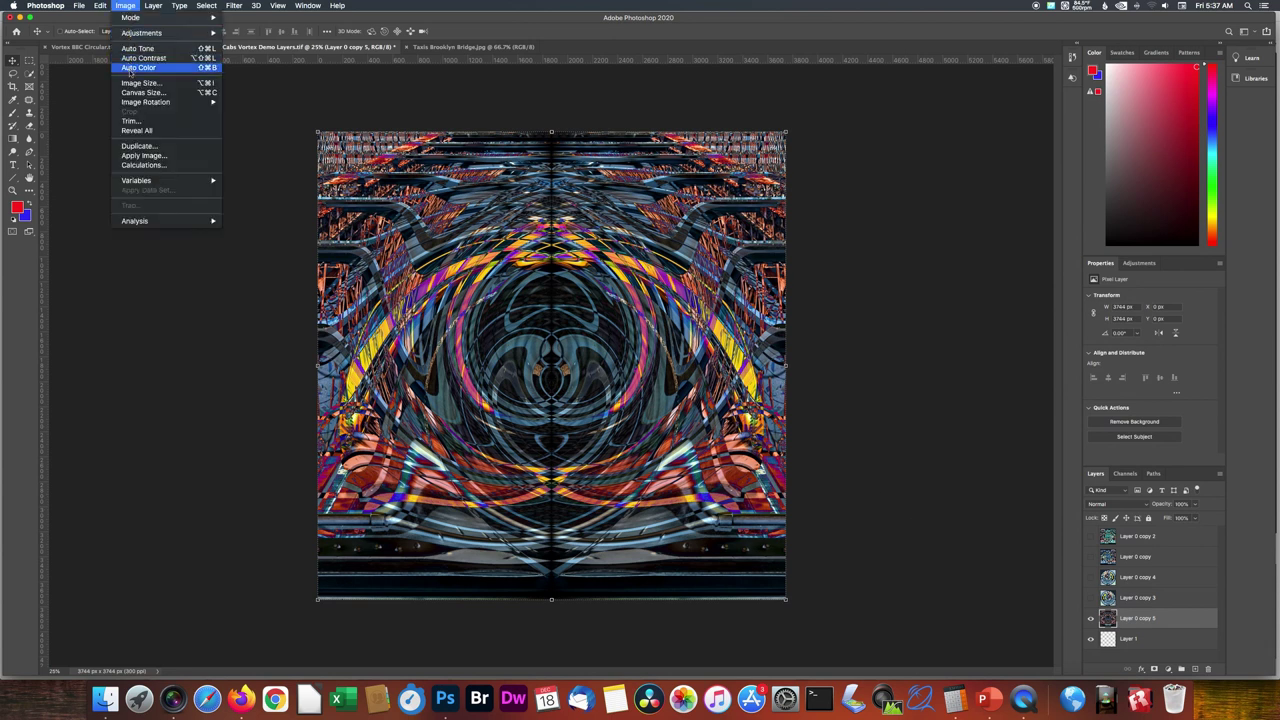
{"action": "mouse_move", "coordinate": [150, 102]}
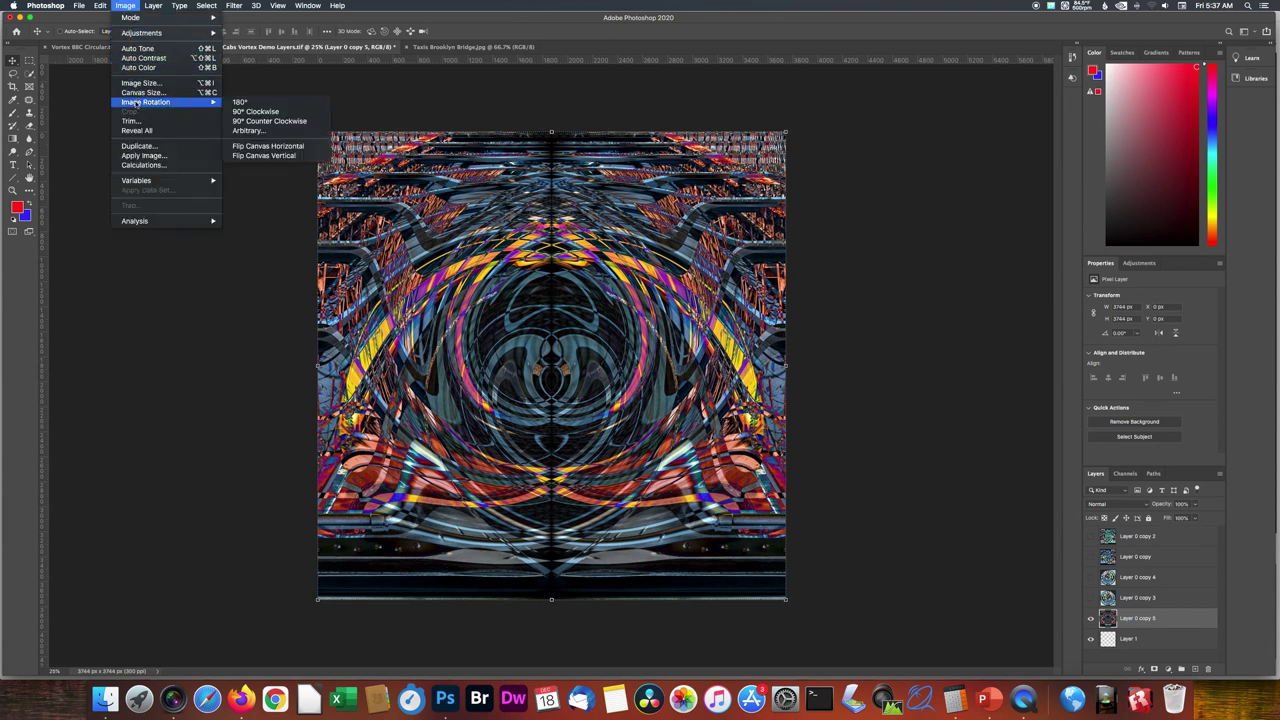
{"action": "left_click", "coordinate": [282, 132]}
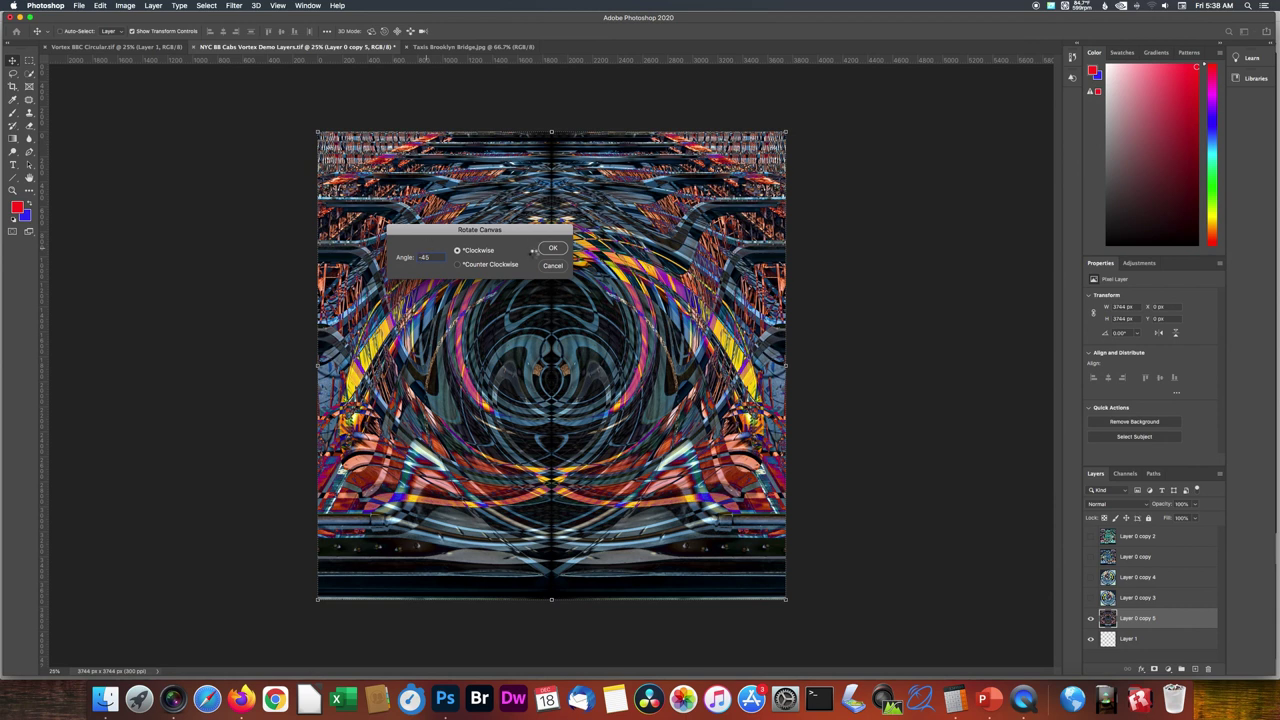
{"action": "left_click", "coordinate": [550, 248]}
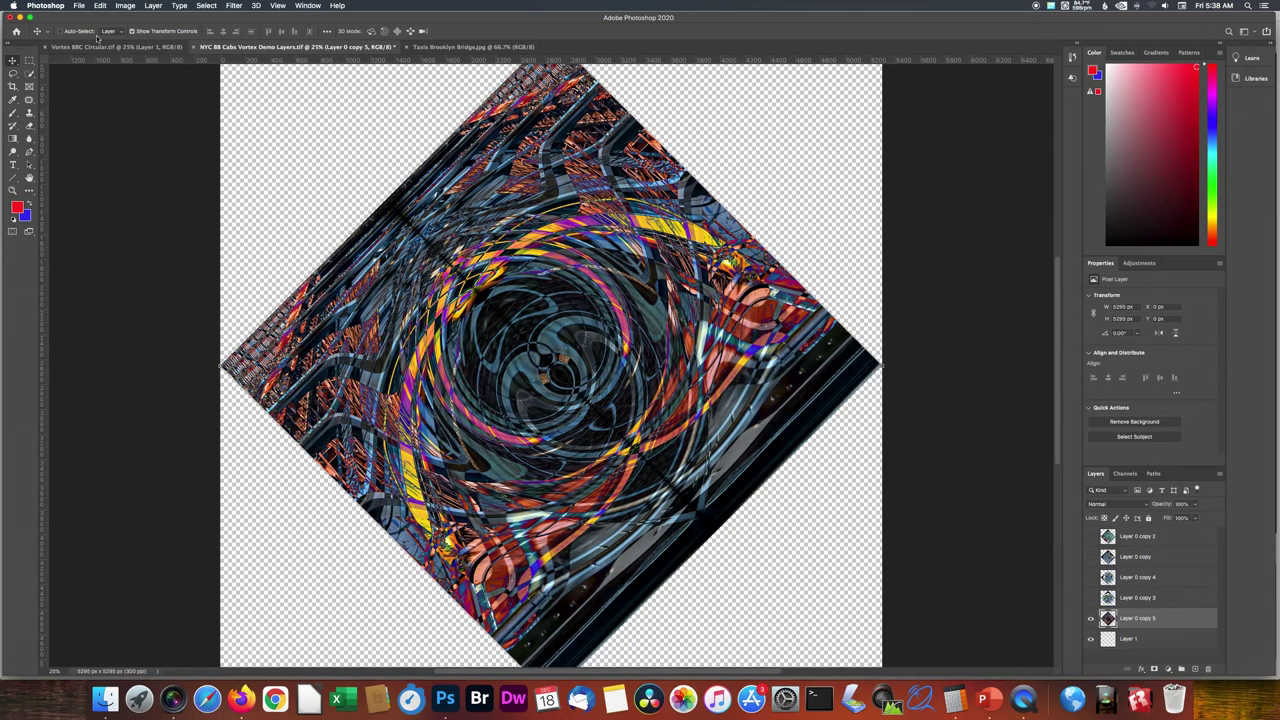
Crop a 1:1 square of about 2653 px from the diamond's centre
{"action": "left_click", "coordinate": [13, 86]}
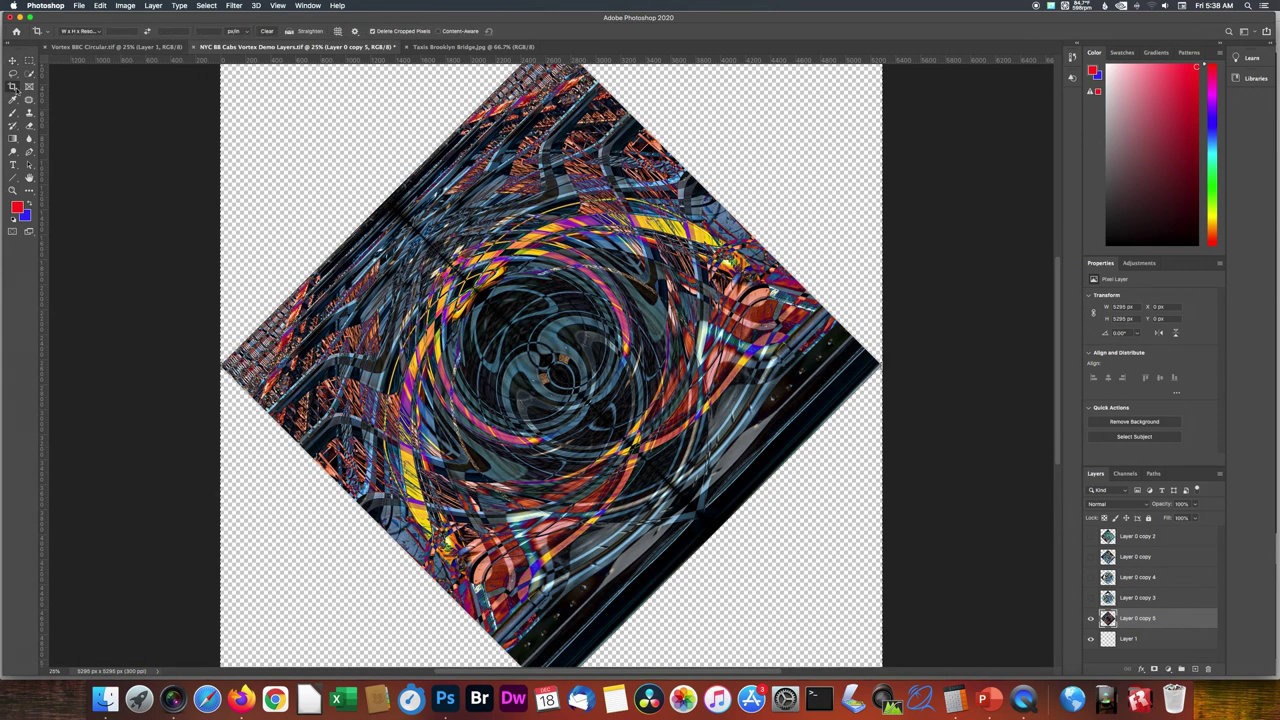
{"action": "left_click", "coordinate": [99, 32]}
{"action": "left_click", "coordinate": [80, 51]}
{"action": "scroll", "coordinate": [278, 151], "scroll_direction": "up", "scroll_amount": 3}
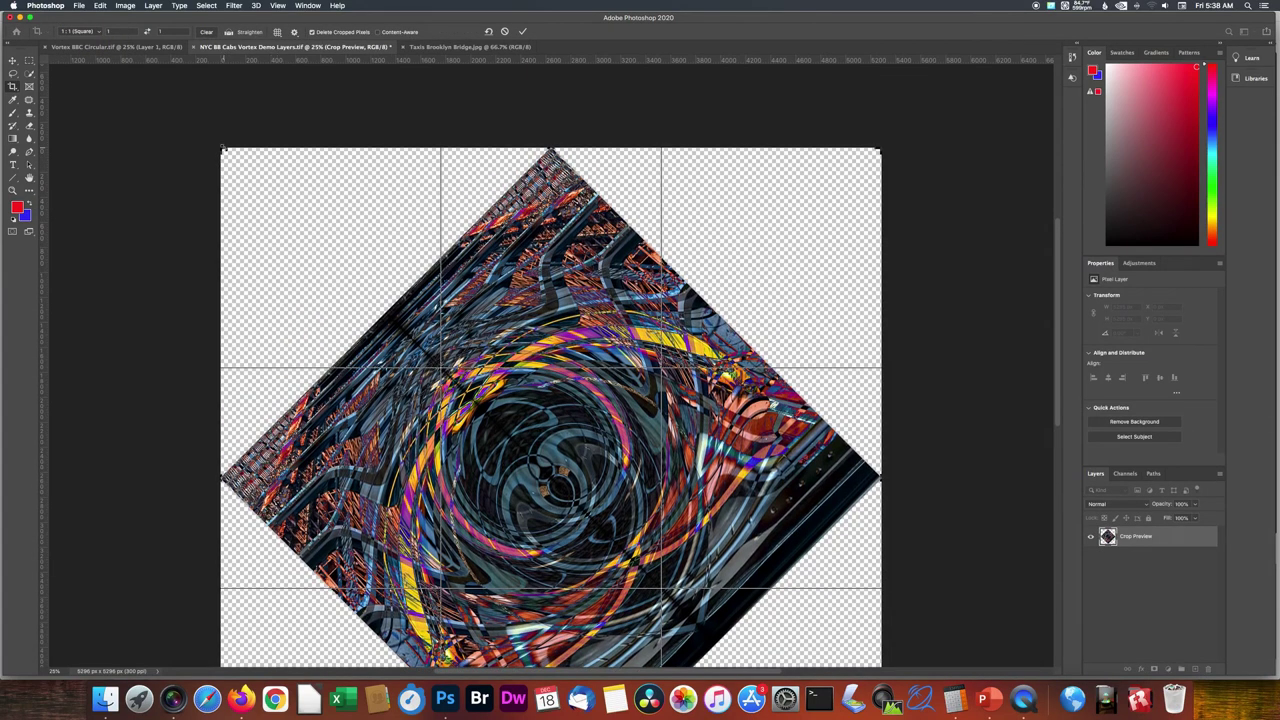
{"action": "left_click_drag", "start_coordinate": [222, 148], "coordinate": [304, 234]}
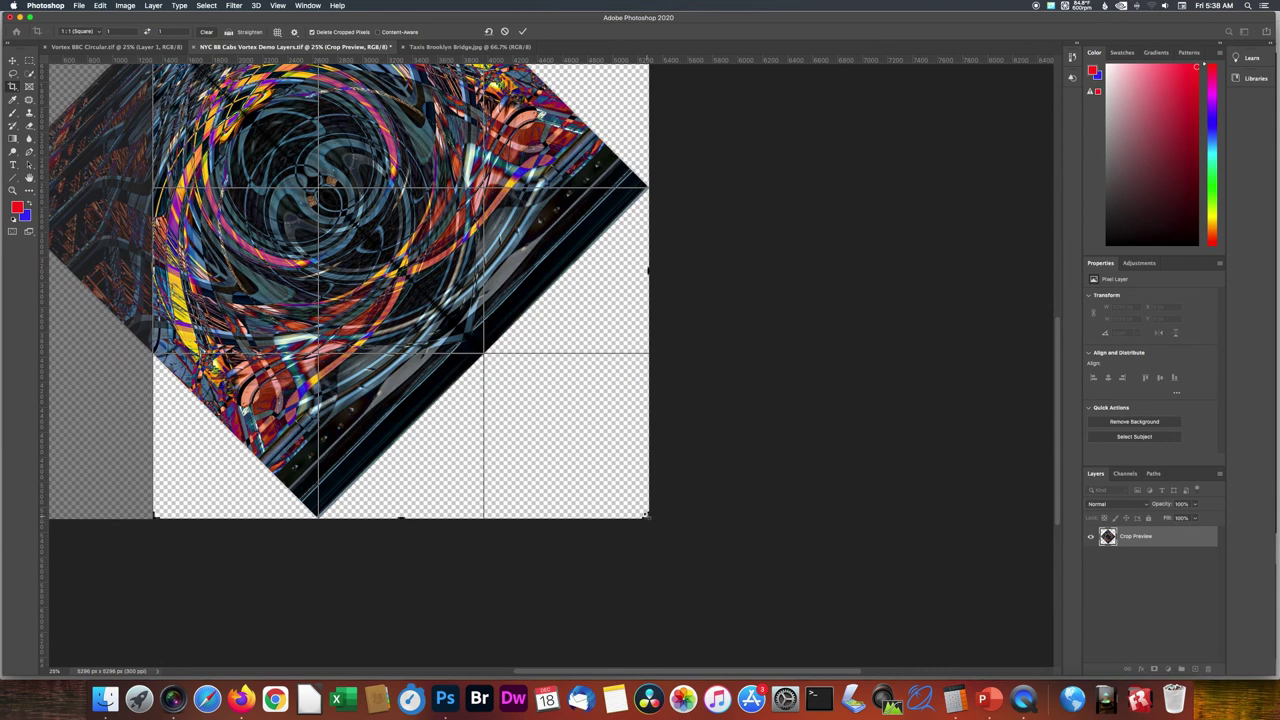
{"action": "left_click_drag", "start_coordinate": [654, 526], "coordinate": [565, 433]}
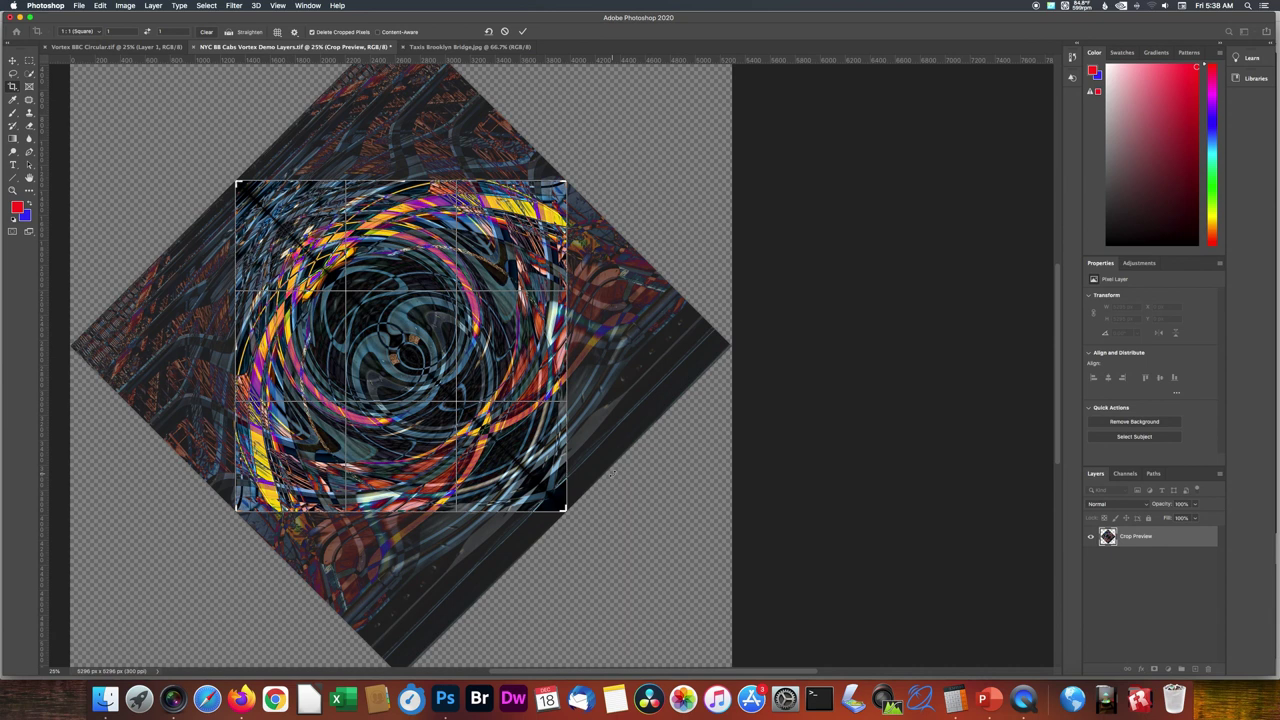
{"action": "key", "text": "Return"}
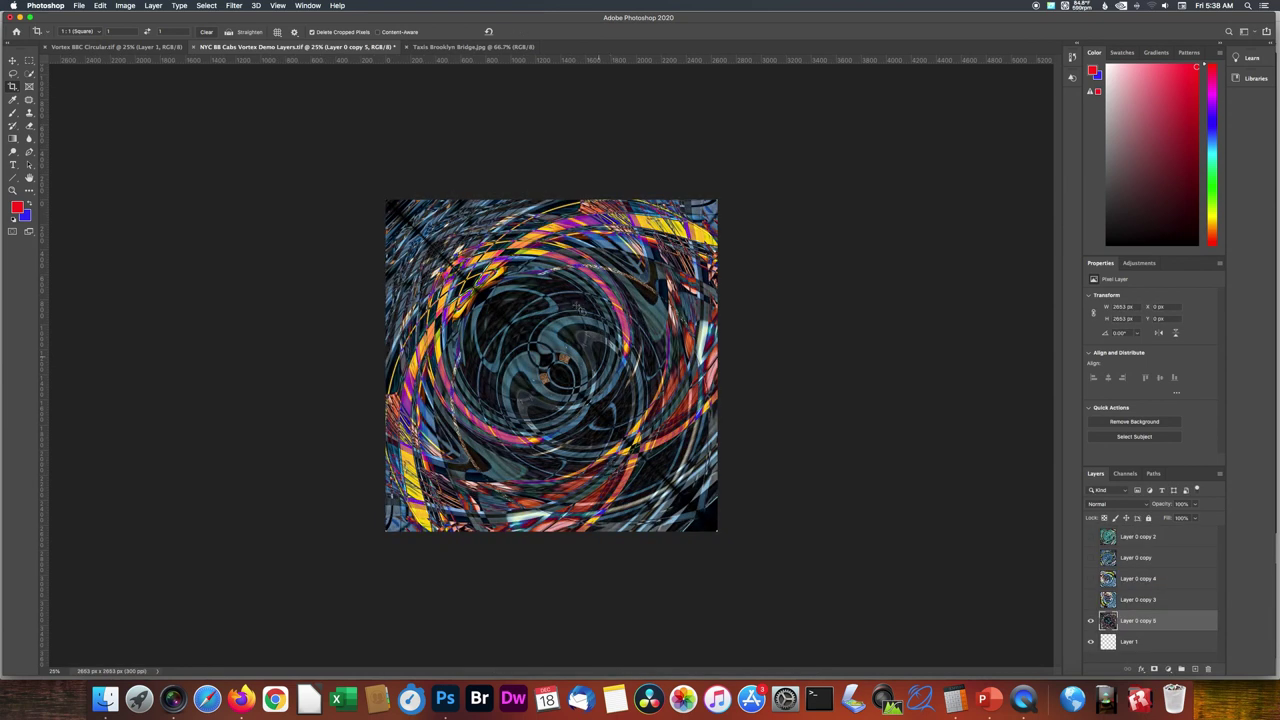
Rotate the canvas arbitrarily by 45° clockwise, changing the angle from -45 to 45
{"action": "left_click", "coordinate": [129, 8]}
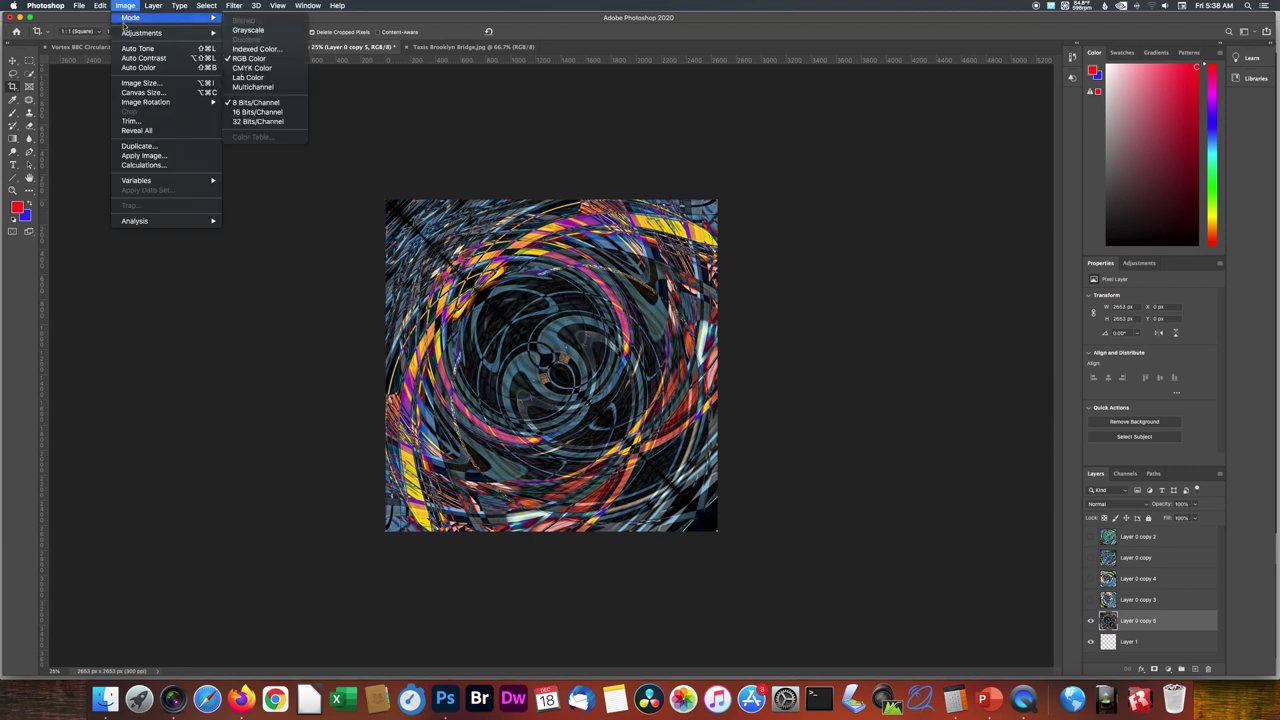
{"action": "mouse_move", "coordinate": [140, 104]}
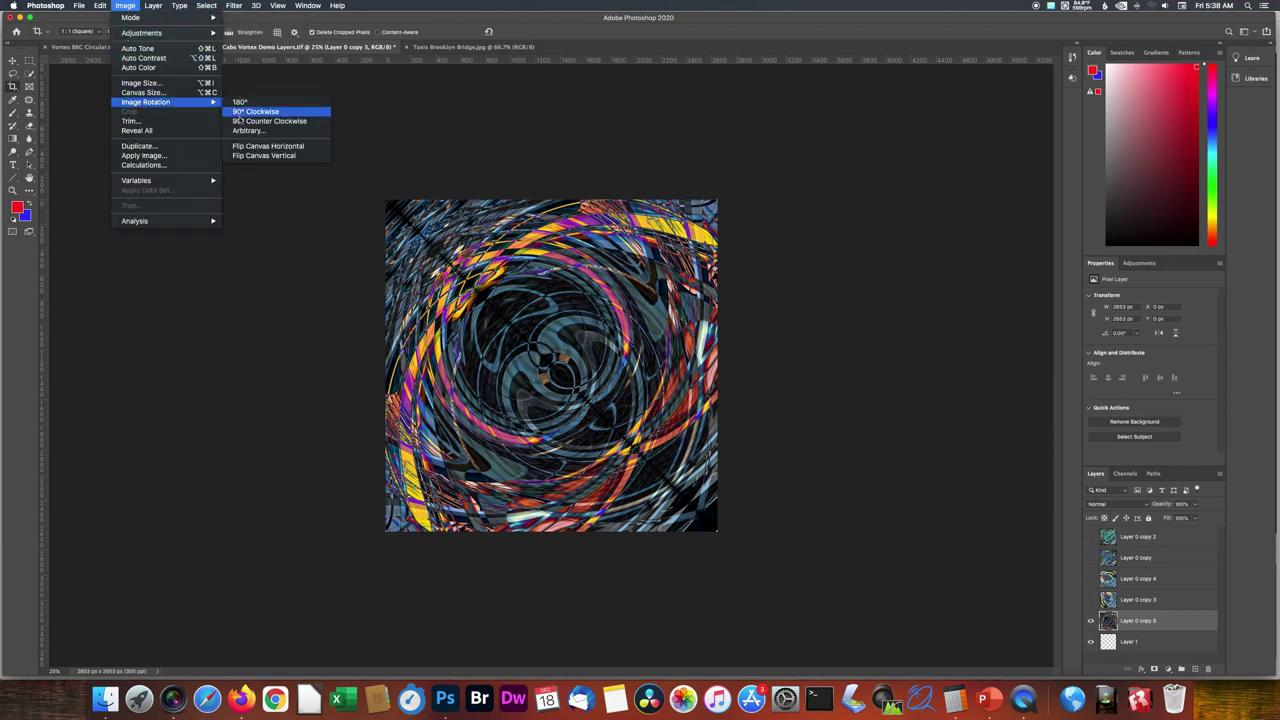
{"action": "left_click", "coordinate": [245, 130]}
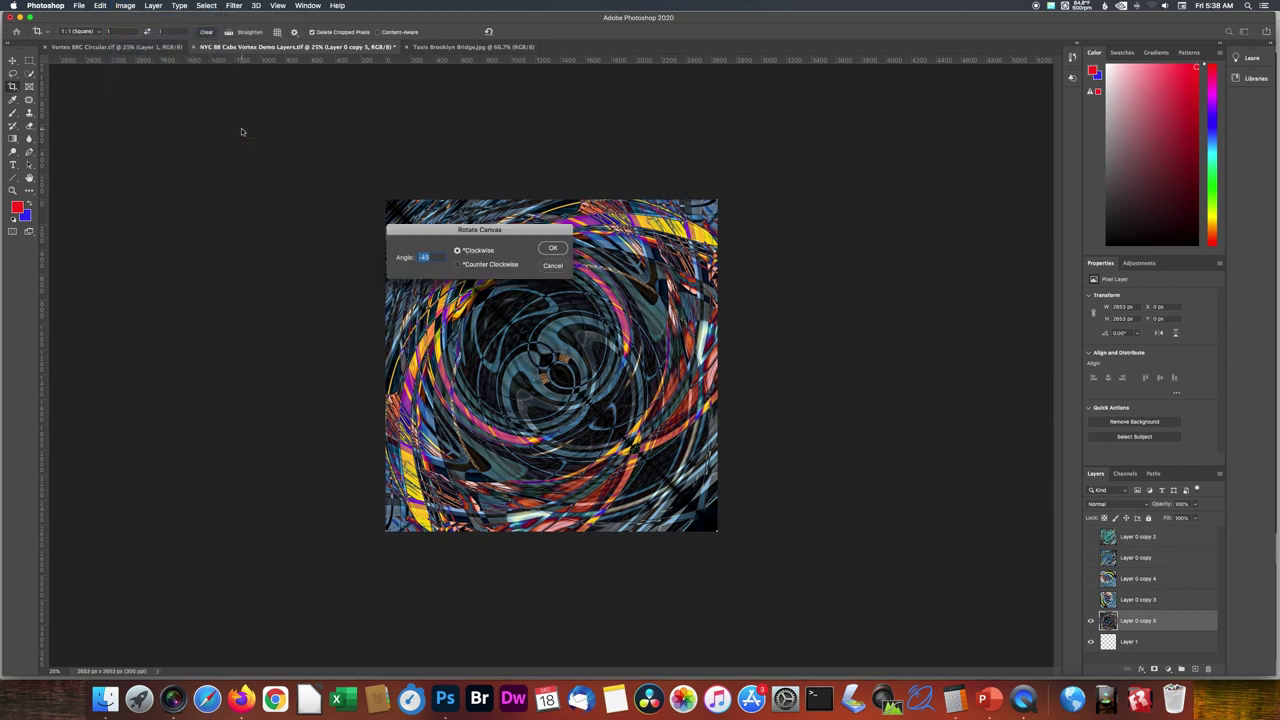
{"action": "key", "text": "Left"}
{"action": "key", "text": "Delete"}
{"action": "key", "text": "Return"}
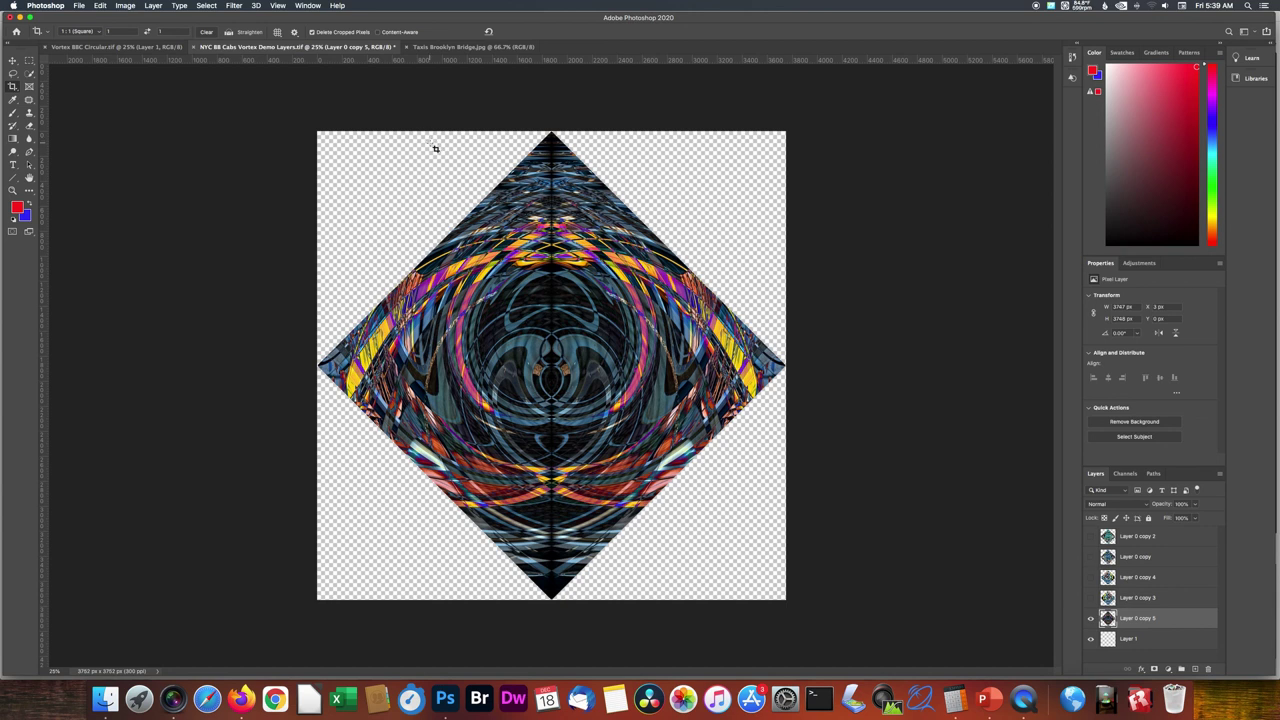
Add a Drop Shadow layer style with default settings to Layer 0 copy 5
{"action": "left_click", "coordinate": [153, 5]}
{"action": "mouse_move", "coordinate": [183, 106]}
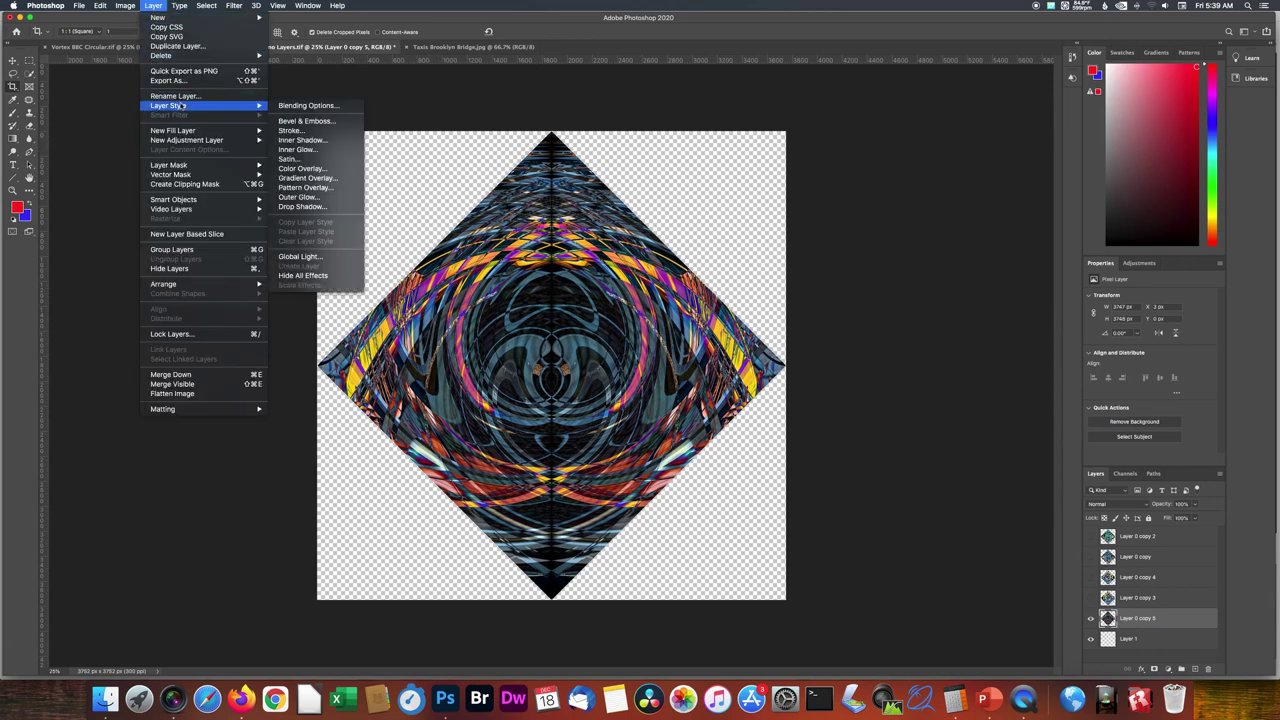
{"action": "left_click", "coordinate": [303, 206]}
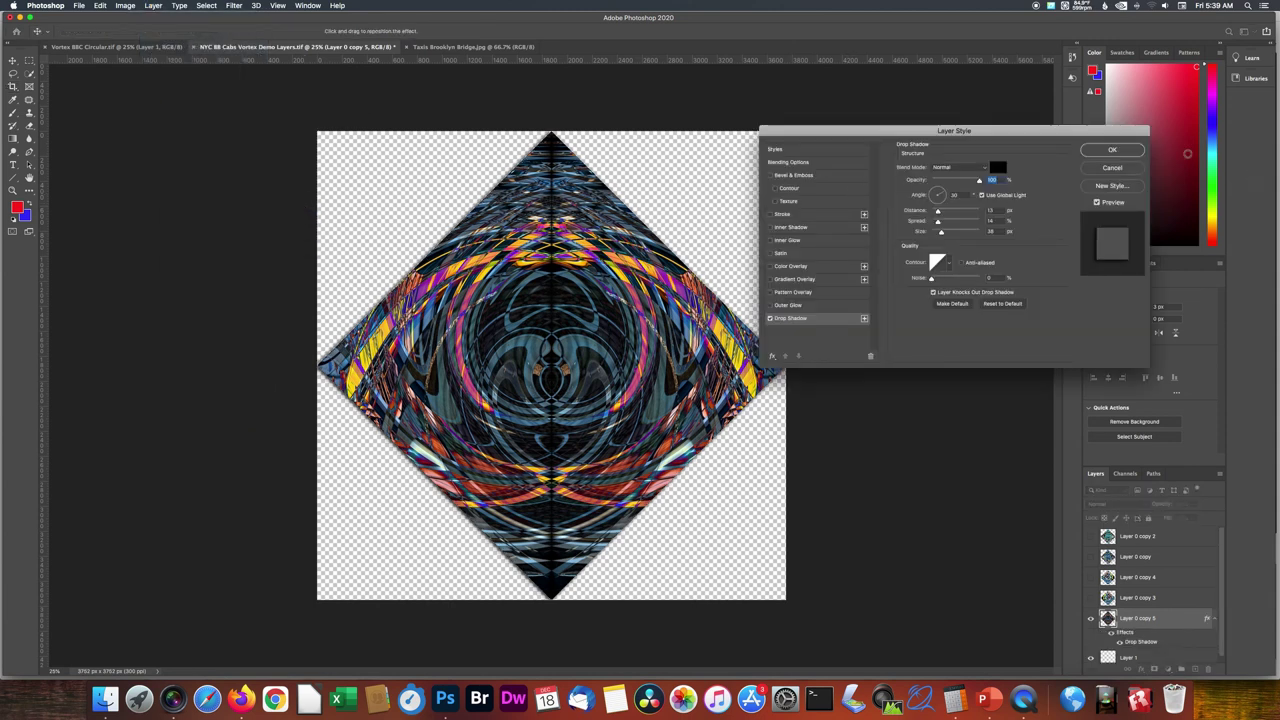
{"action": "left_click", "coordinate": [1112, 150]}
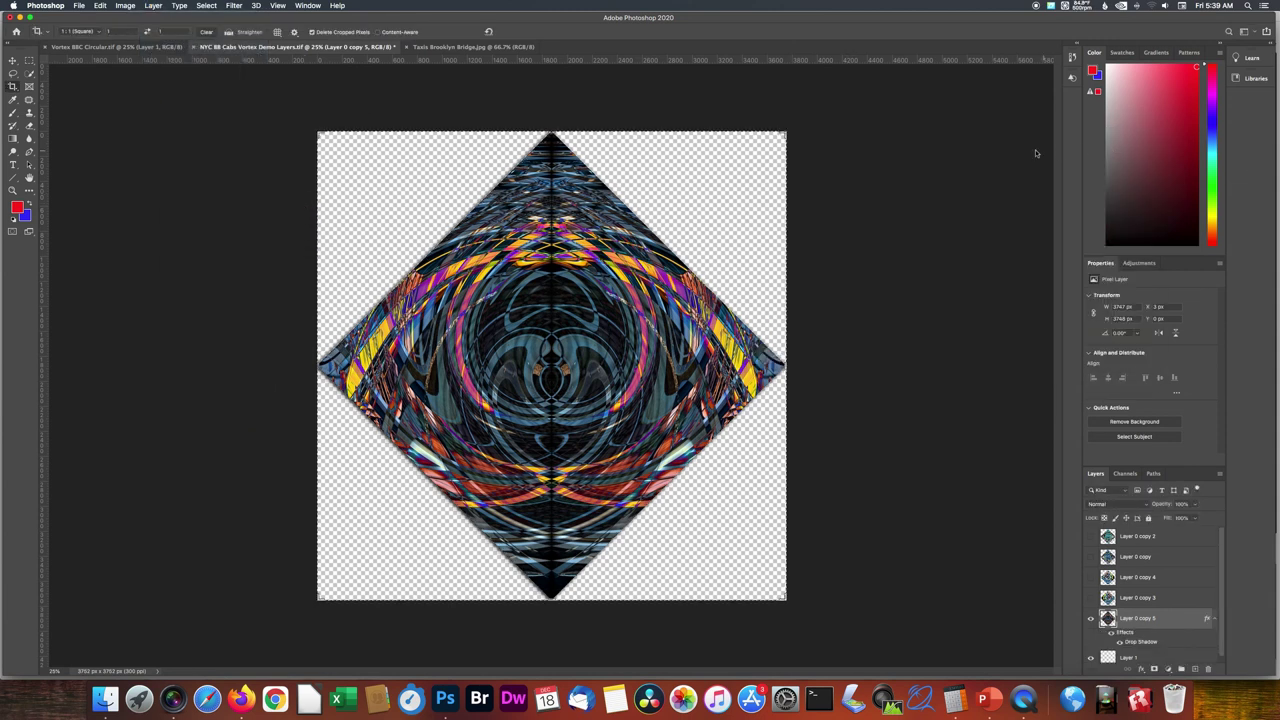